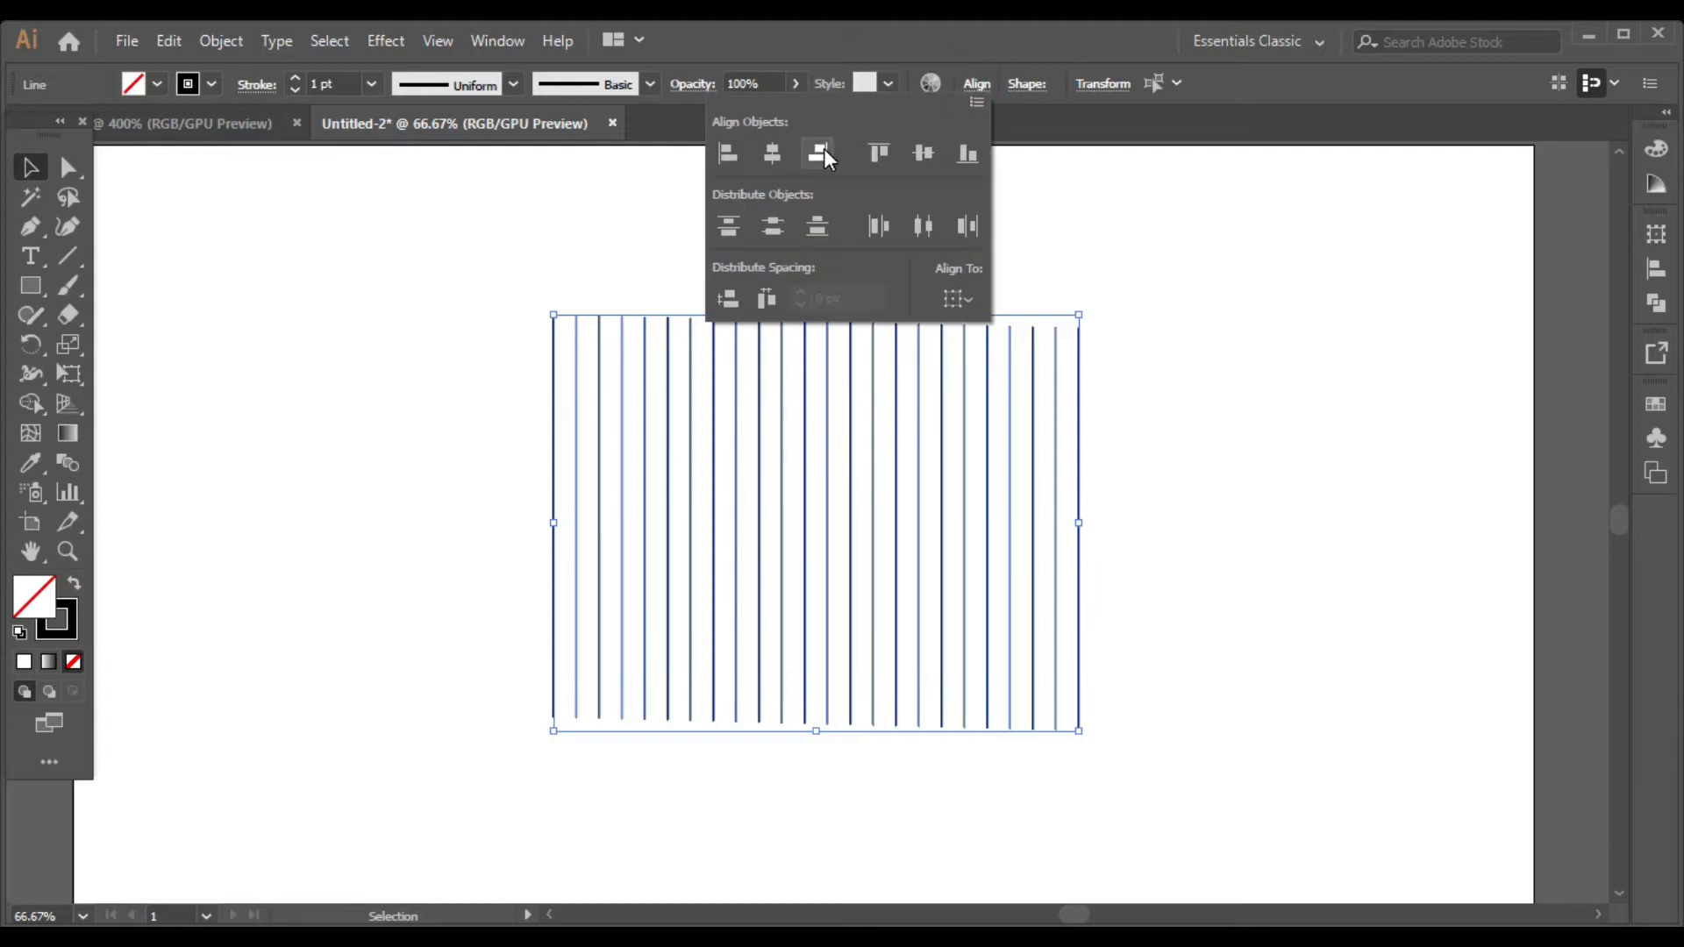
Step: Align the vertical lines' ends, stretch them downward until the set is about square, and group them
{"action": "left_click", "coordinate": [1117, 350]}
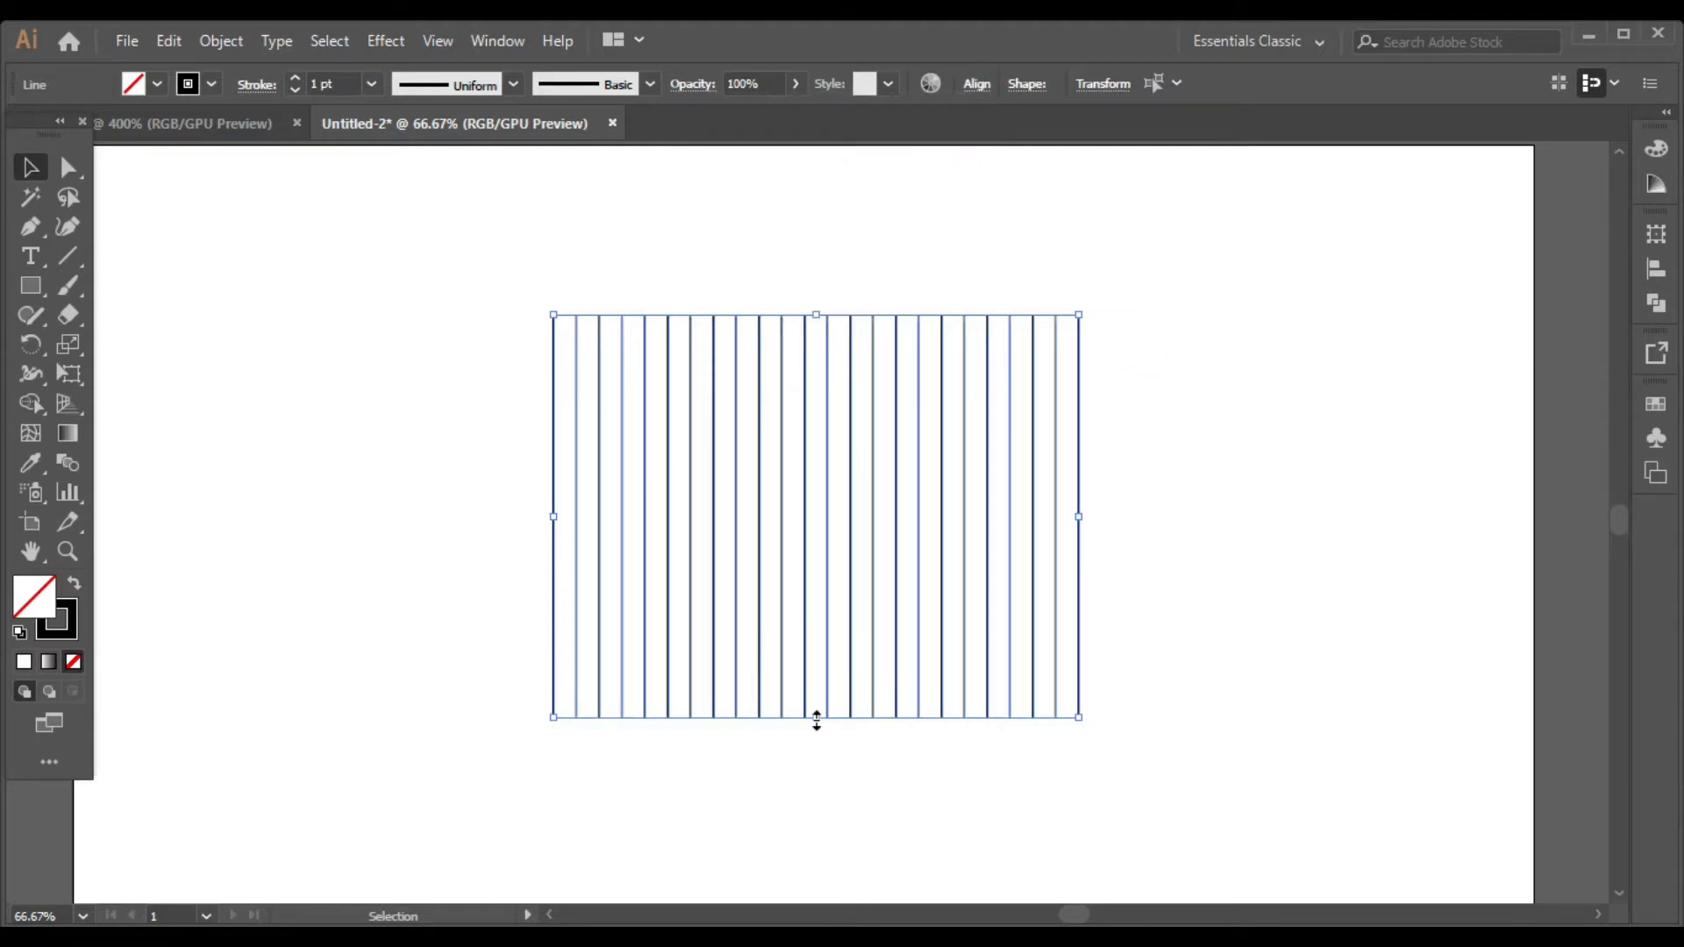
{"action": "left_click_drag", "start_coordinate": [817, 717], "coordinate": [816, 841]}
{"action": "left_click_drag", "start_coordinate": [804, 611], "coordinate": [725, 586]}
{"action": "right_click", "coordinate": [726, 586]}
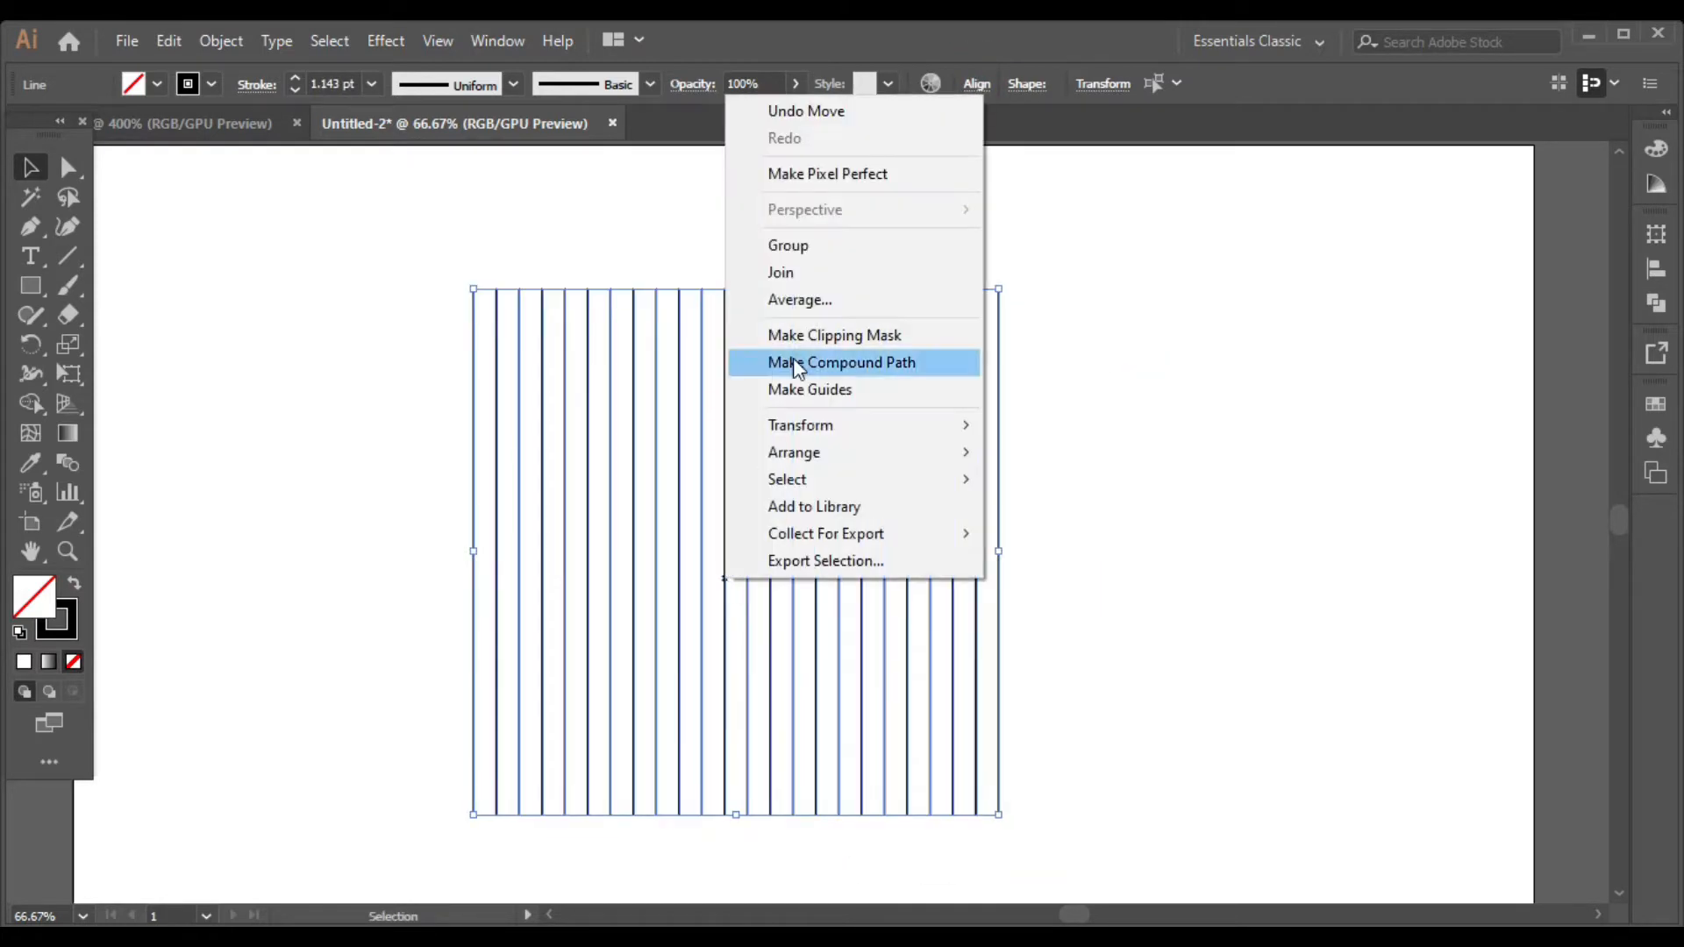
{"action": "left_click", "coordinate": [795, 251]}
Step: Make a copy of the line group with Reflect and rotate the copy to form horizontal lines crossing the original
{"action": "right_click", "coordinate": [667, 519]}
{"action": "mouse_move", "coordinate": [754, 755]}
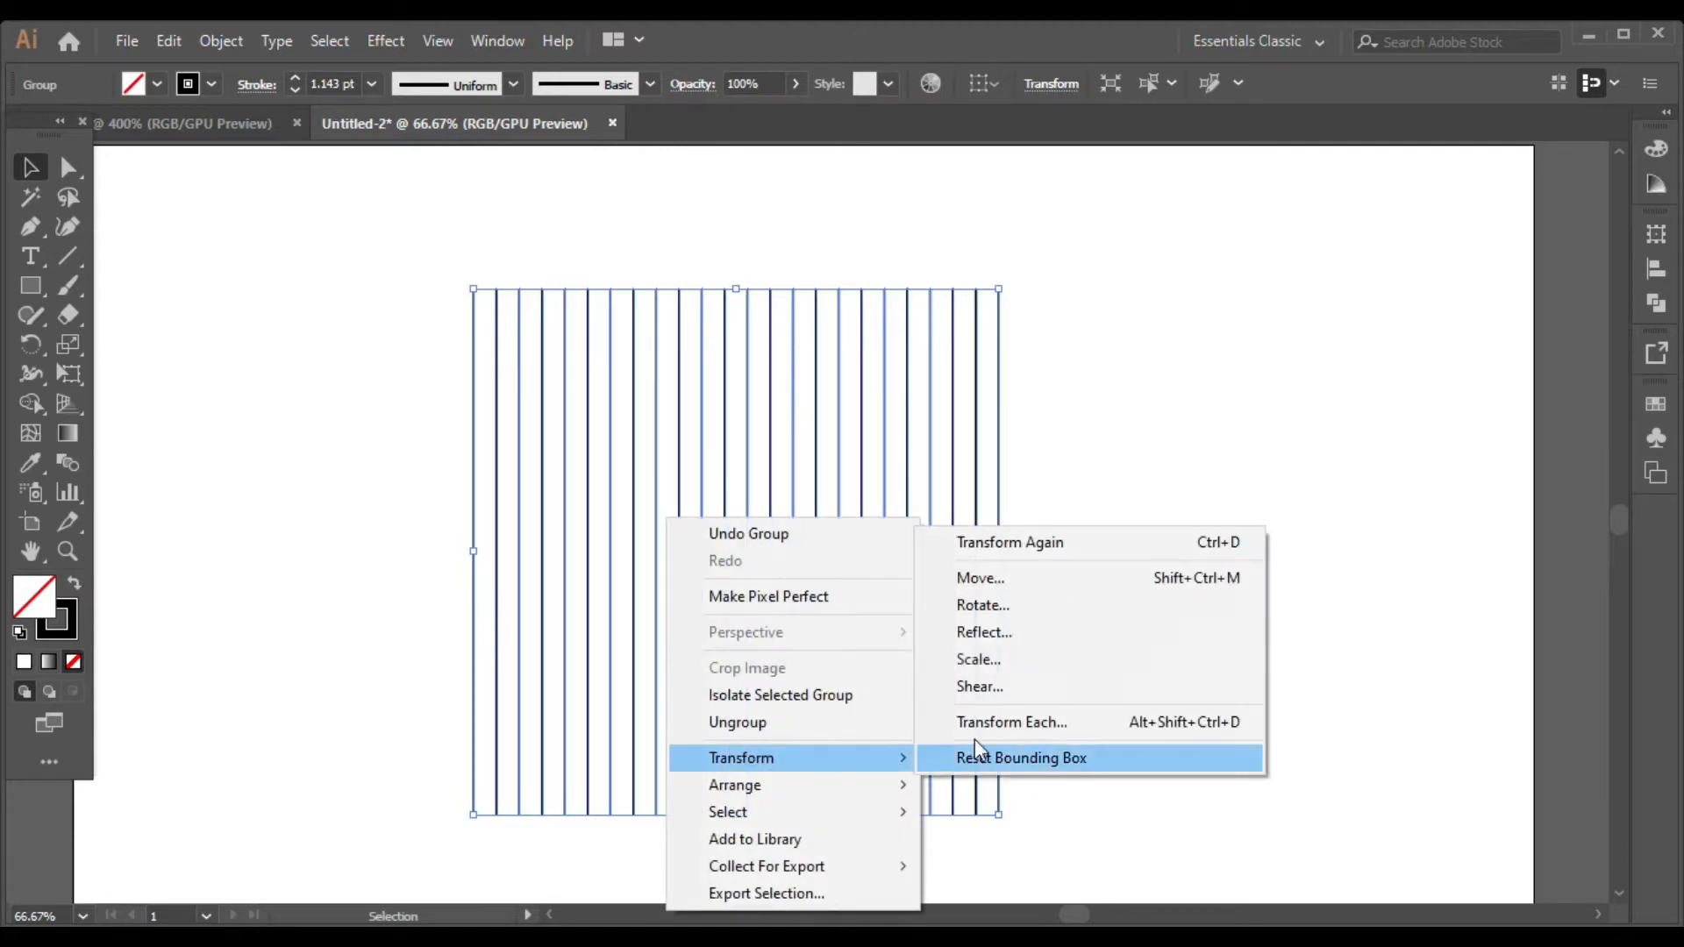
{"action": "left_click", "coordinate": [1034, 640]}
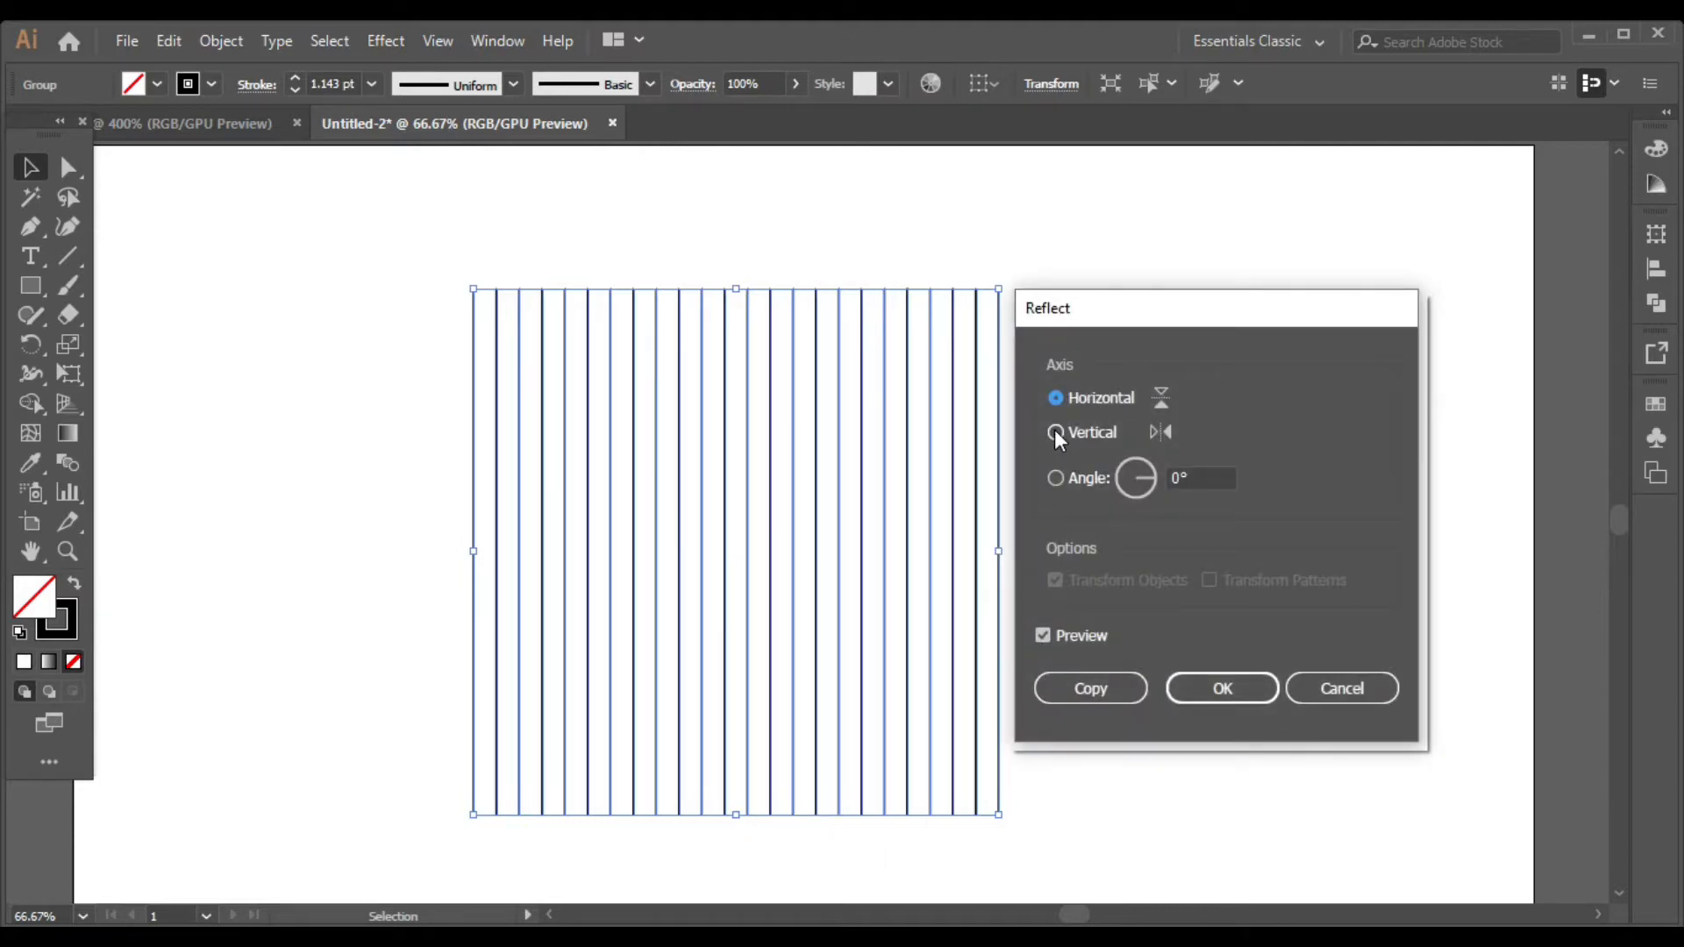
{"action": "left_click", "coordinate": [1113, 699]}
{"action": "left_click_drag", "start_coordinate": [1003, 277], "coordinate": [1076, 710]}
Step: Stretch the horizontal line group outward on both sides well beyond the vertical lines and deselect it
{"action": "left_click_drag", "start_coordinate": [1011, 542], "coordinate": [1175, 551]}
{"action": "left_click_drag", "start_coordinate": [474, 553], "coordinate": [304, 552]}
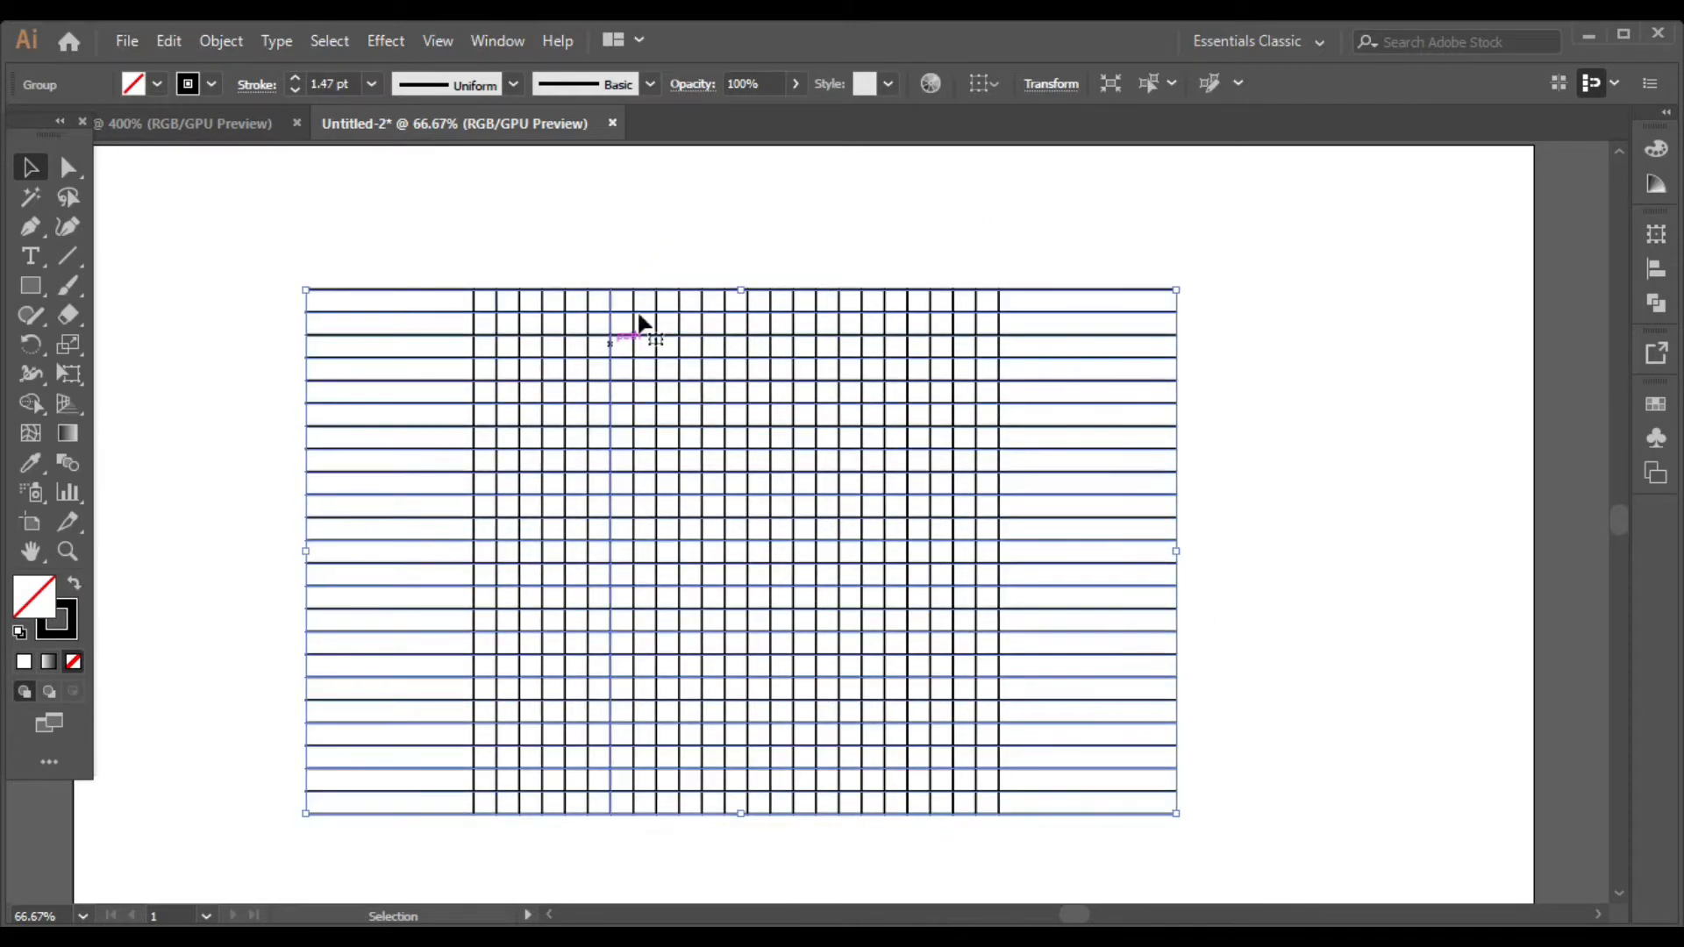
{"action": "left_click", "coordinate": [780, 862]}
Step: Draw a red vertical line 12 grid cells long on a central grid line and set its stroke to 0.25 pt
{"action": "scroll", "coordinate": [794, 825], "scroll_direction": "up", "scroll_amount": 1}
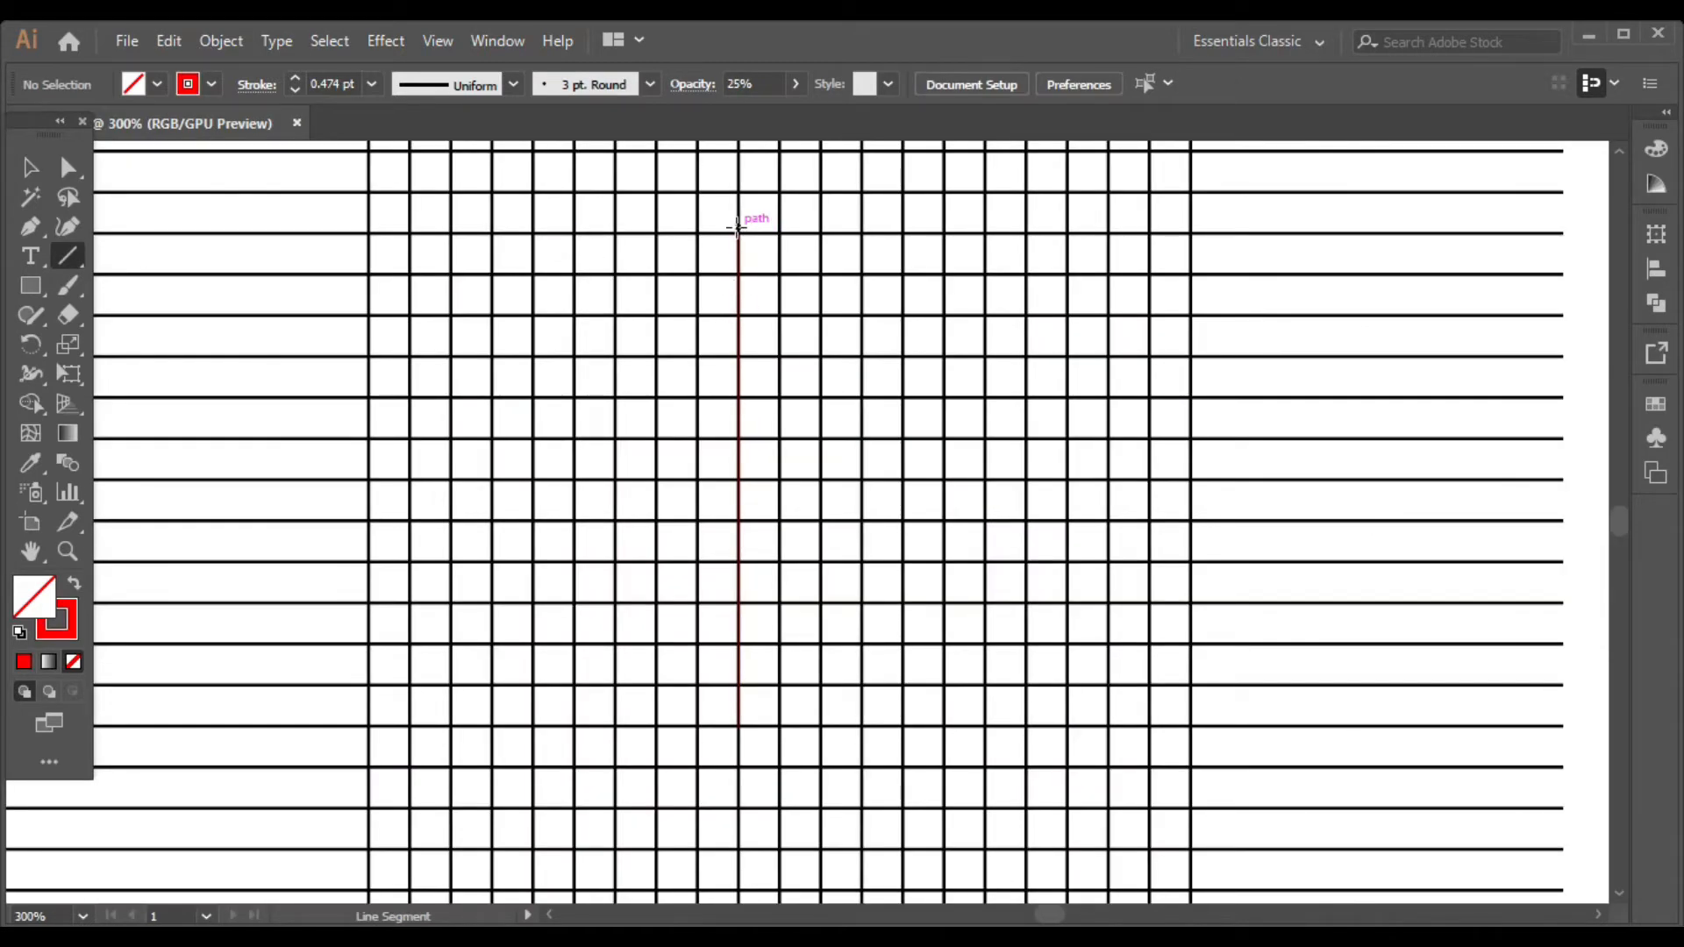
{"action": "left_click_drag", "start_coordinate": [738, 232], "coordinate": [738, 726]}
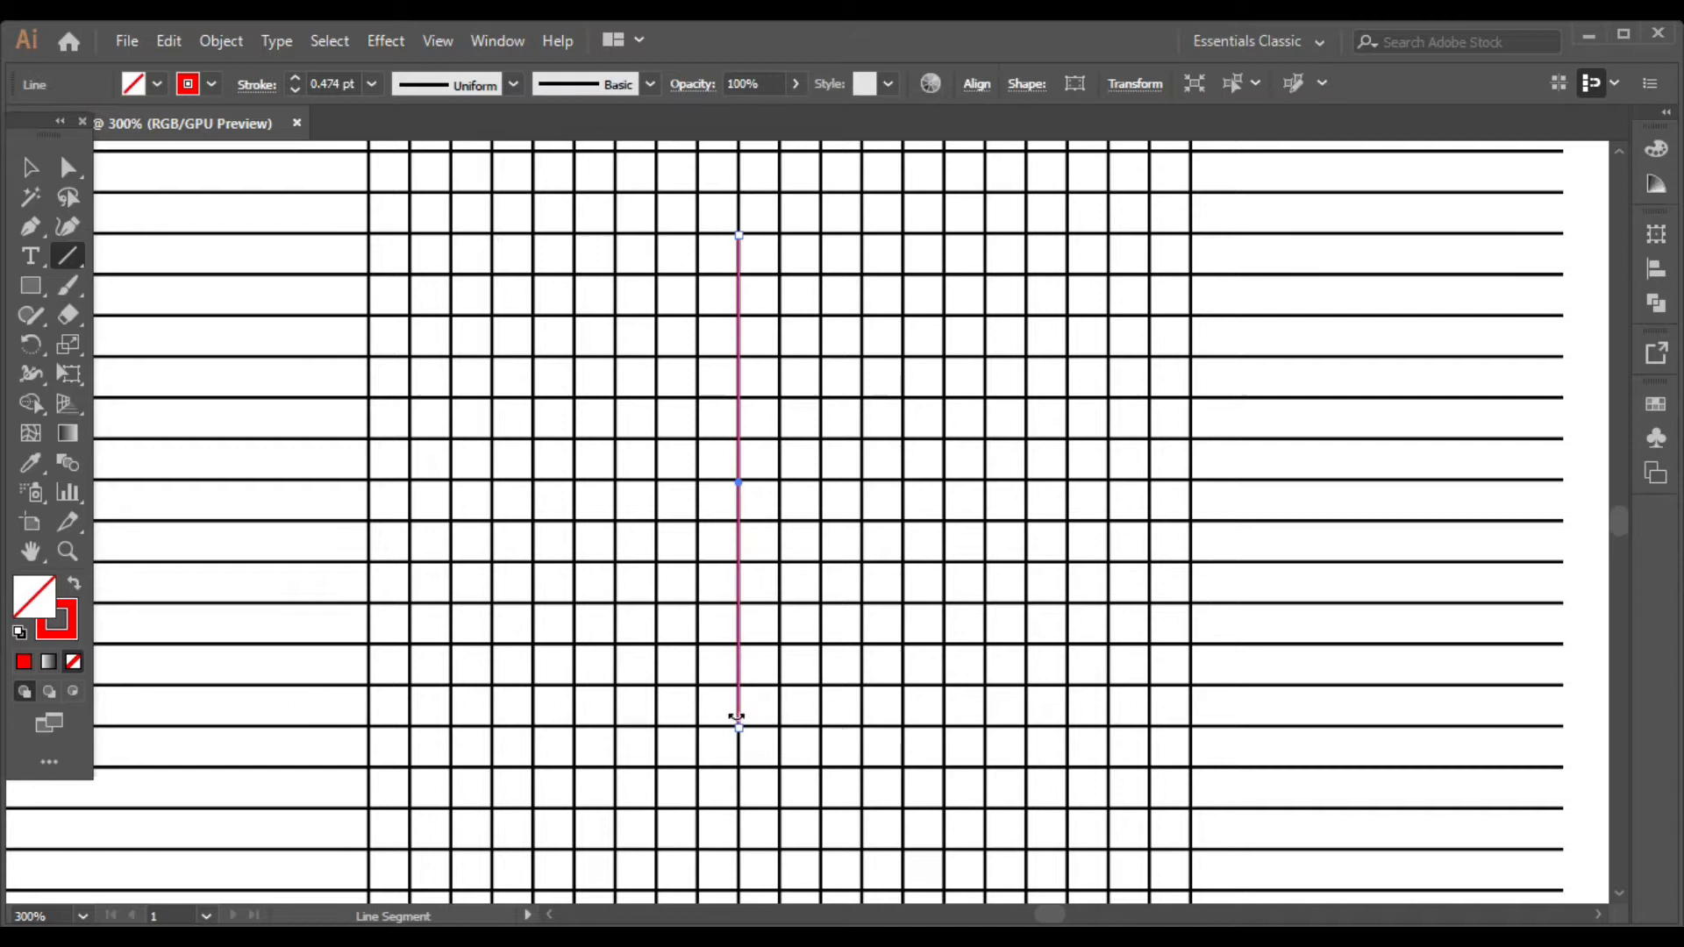
{"action": "key", "text": "ctrl+shift+a"}
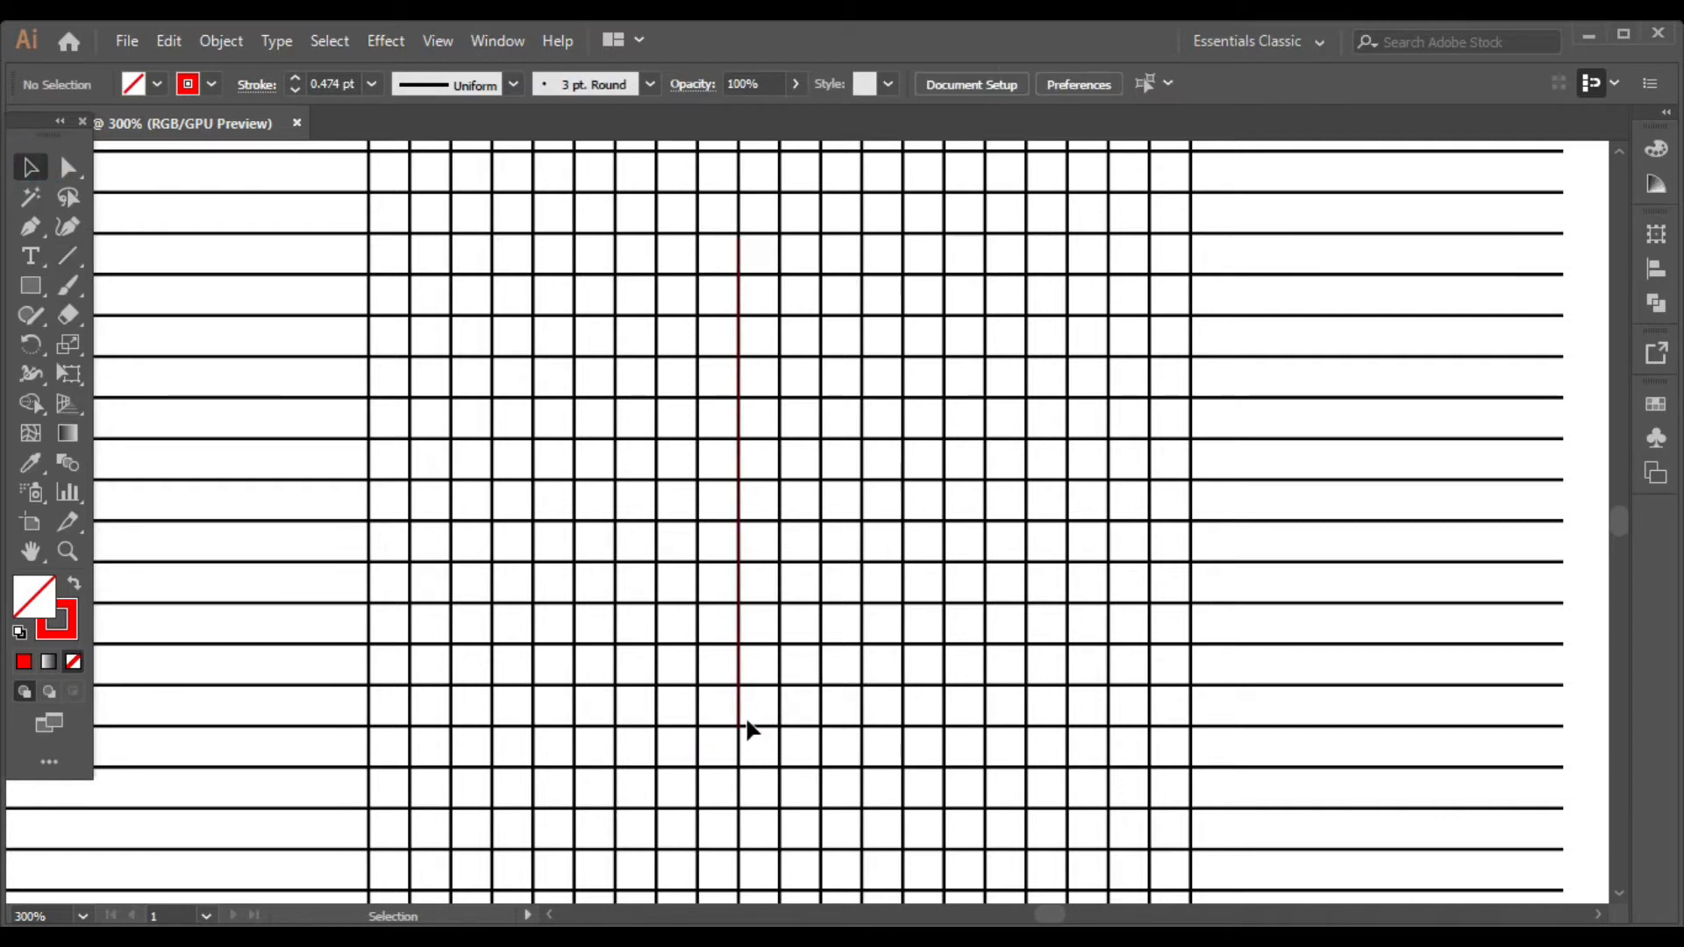
{"action": "left_click", "coordinate": [738, 714]}
{"action": "left_click", "coordinate": [1369, 331]}
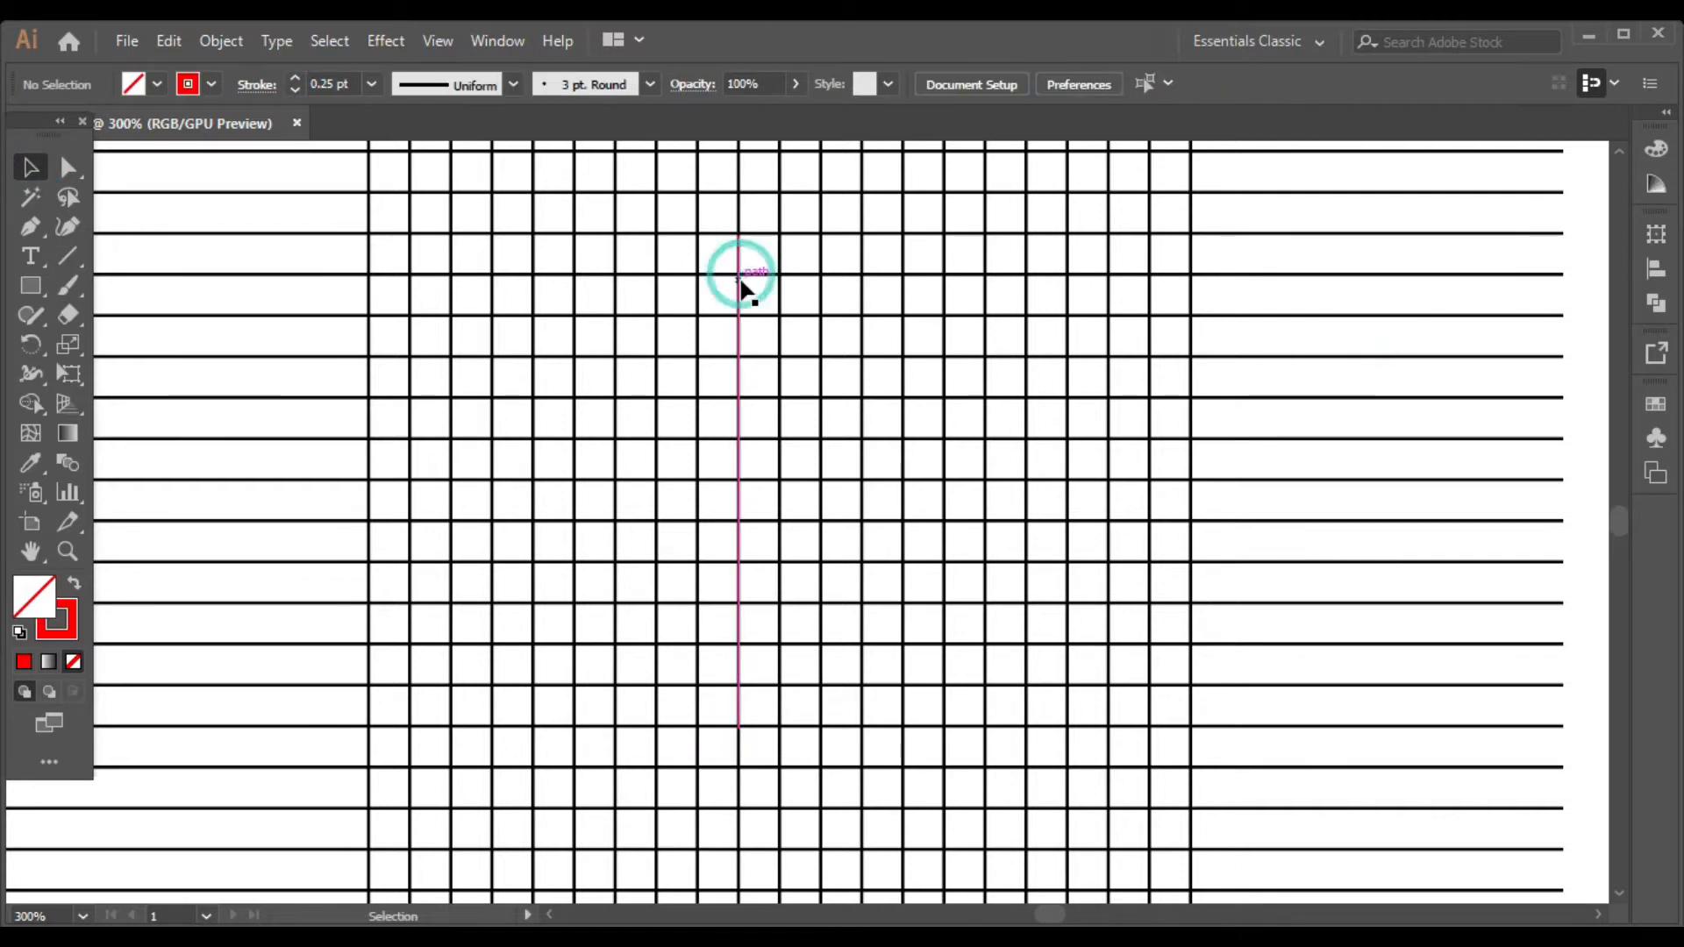
Step: Copy the red vertical line, paste the copy in place and rotate it 90° to form a cross
{"action": "left_click", "coordinate": [741, 282]}
{"action": "left_click", "coordinate": [168, 40]}
{"action": "left_click", "coordinate": [207, 159]}
{"action": "left_click", "coordinate": [168, 40]}
{"action": "left_click", "coordinate": [266, 213]}
{"action": "left_click", "coordinate": [741, 224], "text": "shift"}
{"action": "left_click_drag", "start_coordinate": [960, 443], "coordinate": [970, 470]}
{"action": "left_click", "coordinate": [1307, 395]}
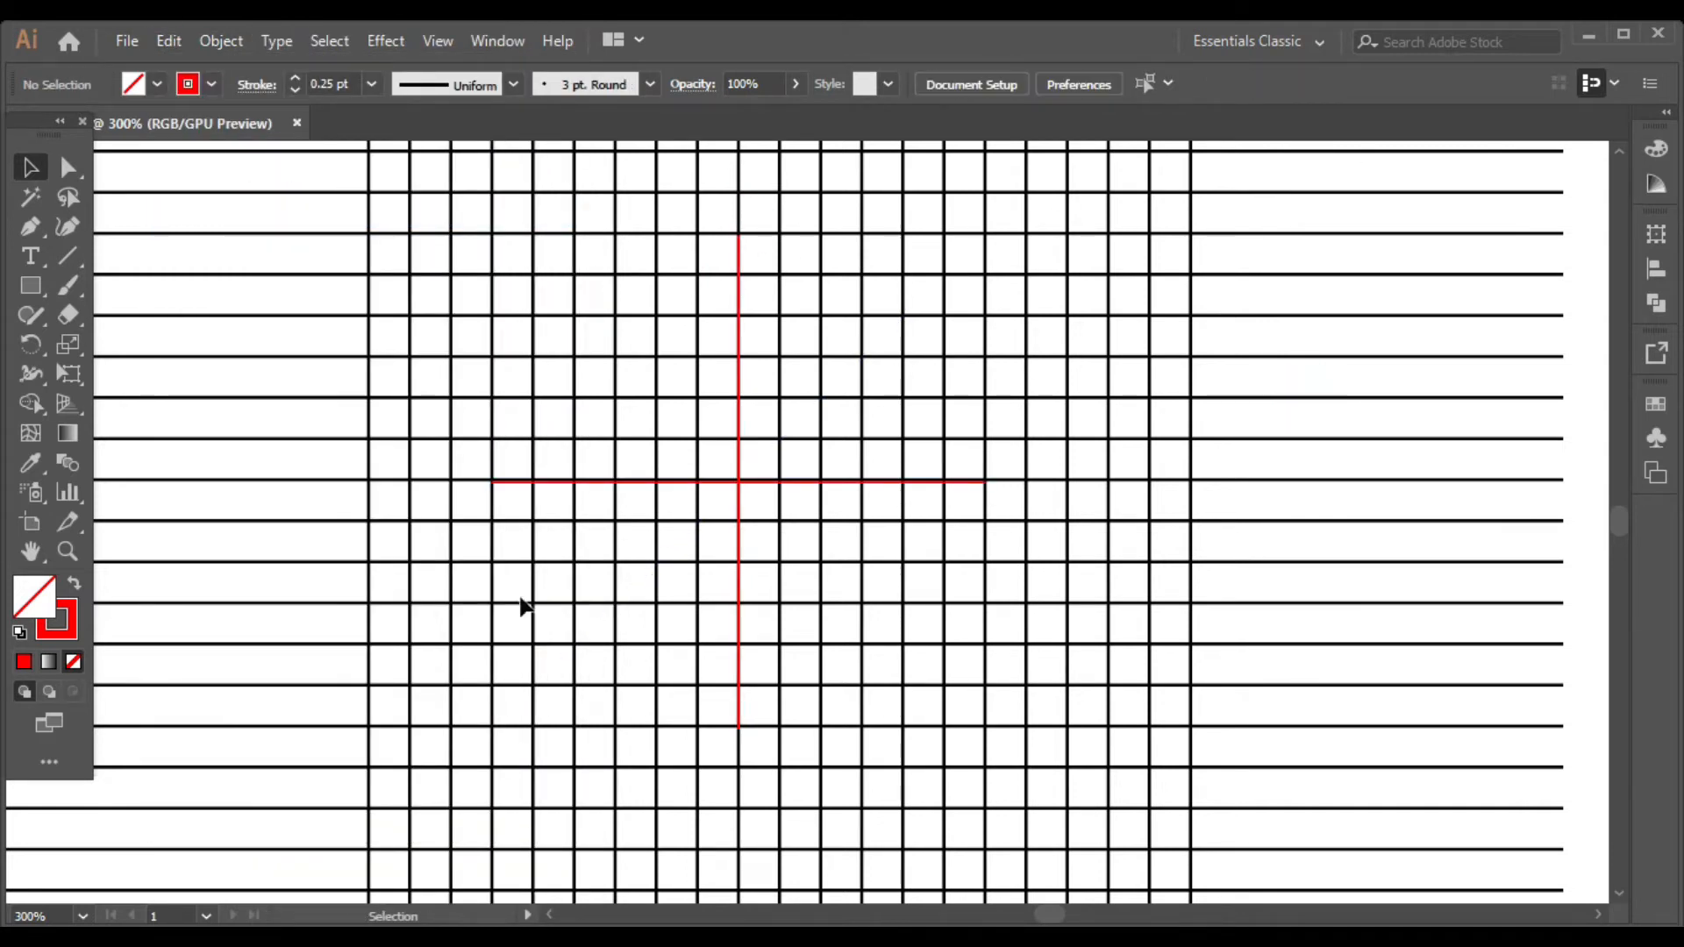
Step: Draw six red lines from the cross's top end to the tip and each grid intersection of its right arm
{"action": "scroll", "coordinate": [863, 539], "scroll_direction": "up", "scroll_amount": 5}
{"action": "scroll", "coordinate": [859, 537], "scroll_direction": "down", "scroll_amount": 1}
{"action": "scroll", "coordinate": [858, 536], "scroll_direction": "up", "scroll_amount": 1}
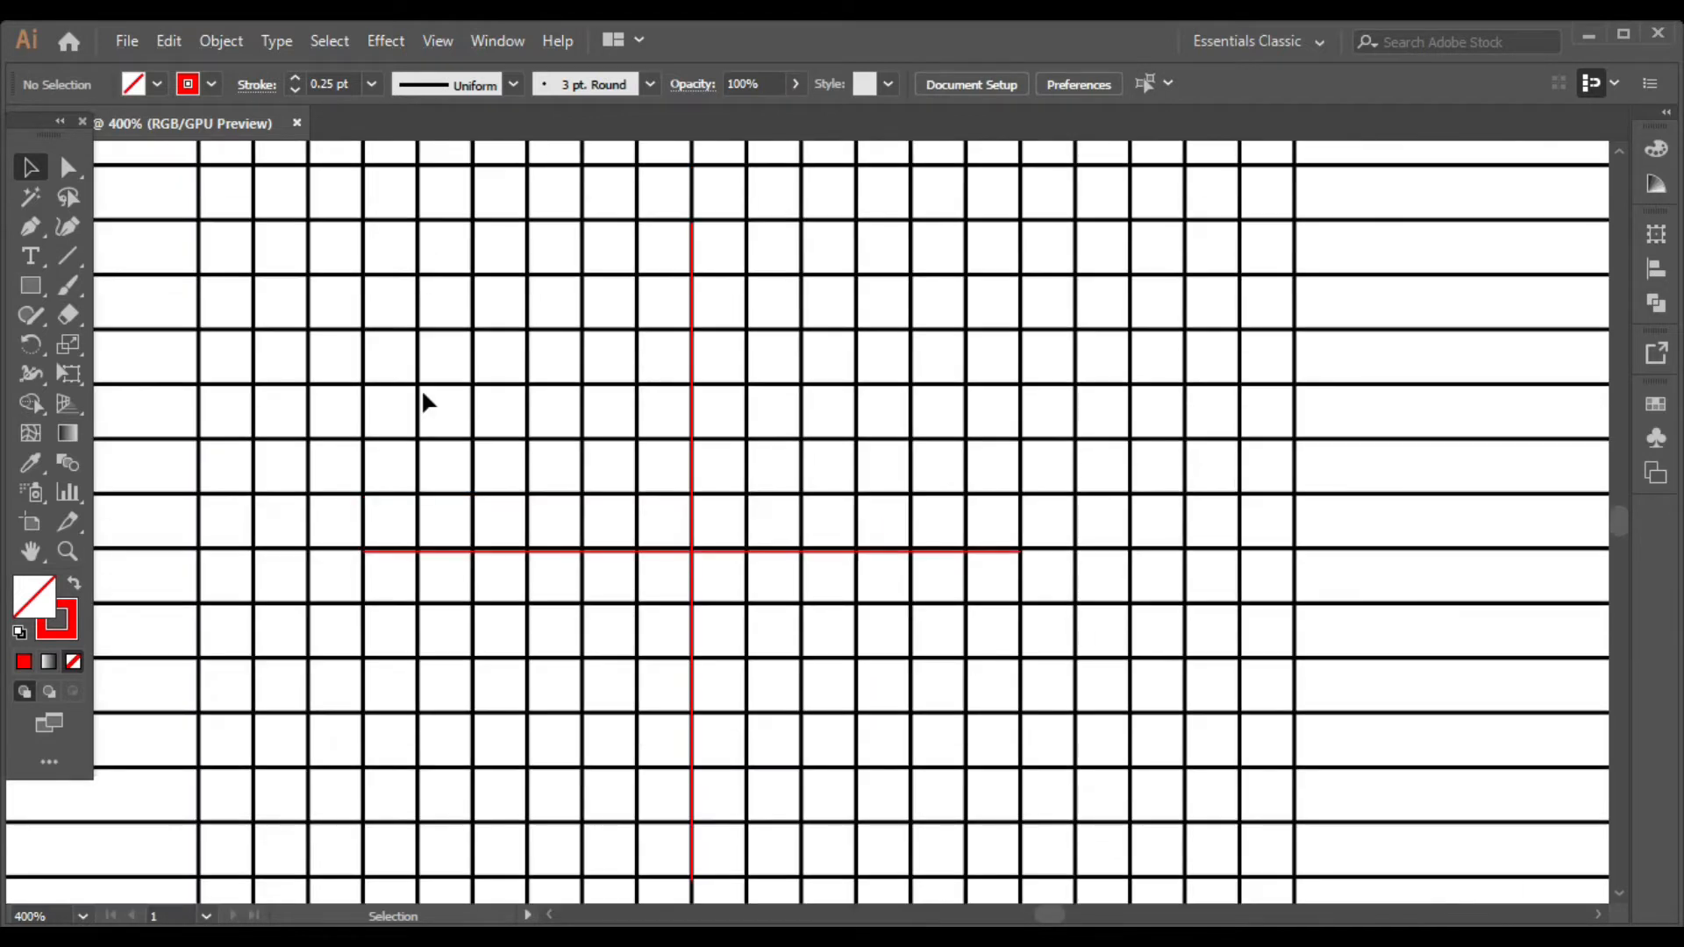
{"action": "mouse_move", "coordinate": [692, 223]}
{"action": "left_mouse_down"}
{"action": "mouse_move", "coordinate": [1021, 552]}
{"action": "mouse_move", "coordinate": [721, 301]}
{"action": "mouse_move", "coordinate": [692, 223]}
{"action": "left_mouse_up"}
{"action": "mouse_move", "coordinate": [908, 551]}
{"action": "left_mouse_down"}
{"action": "mouse_move", "coordinate": [717, 288]}
{"action": "mouse_move", "coordinate": [692, 223]}
{"action": "left_mouse_up"}
{"action": "left_click_drag", "start_coordinate": [856, 551], "coordinate": [692, 223]}
{"action": "mouse_move", "coordinate": [801, 551]}
{"action": "left_mouse_down"}
{"action": "mouse_move", "coordinate": [771, 339]}
{"action": "mouse_move", "coordinate": [692, 223]}
{"action": "left_mouse_up"}
{"action": "left_click_drag", "start_coordinate": [745, 550], "coordinate": [692, 222]}
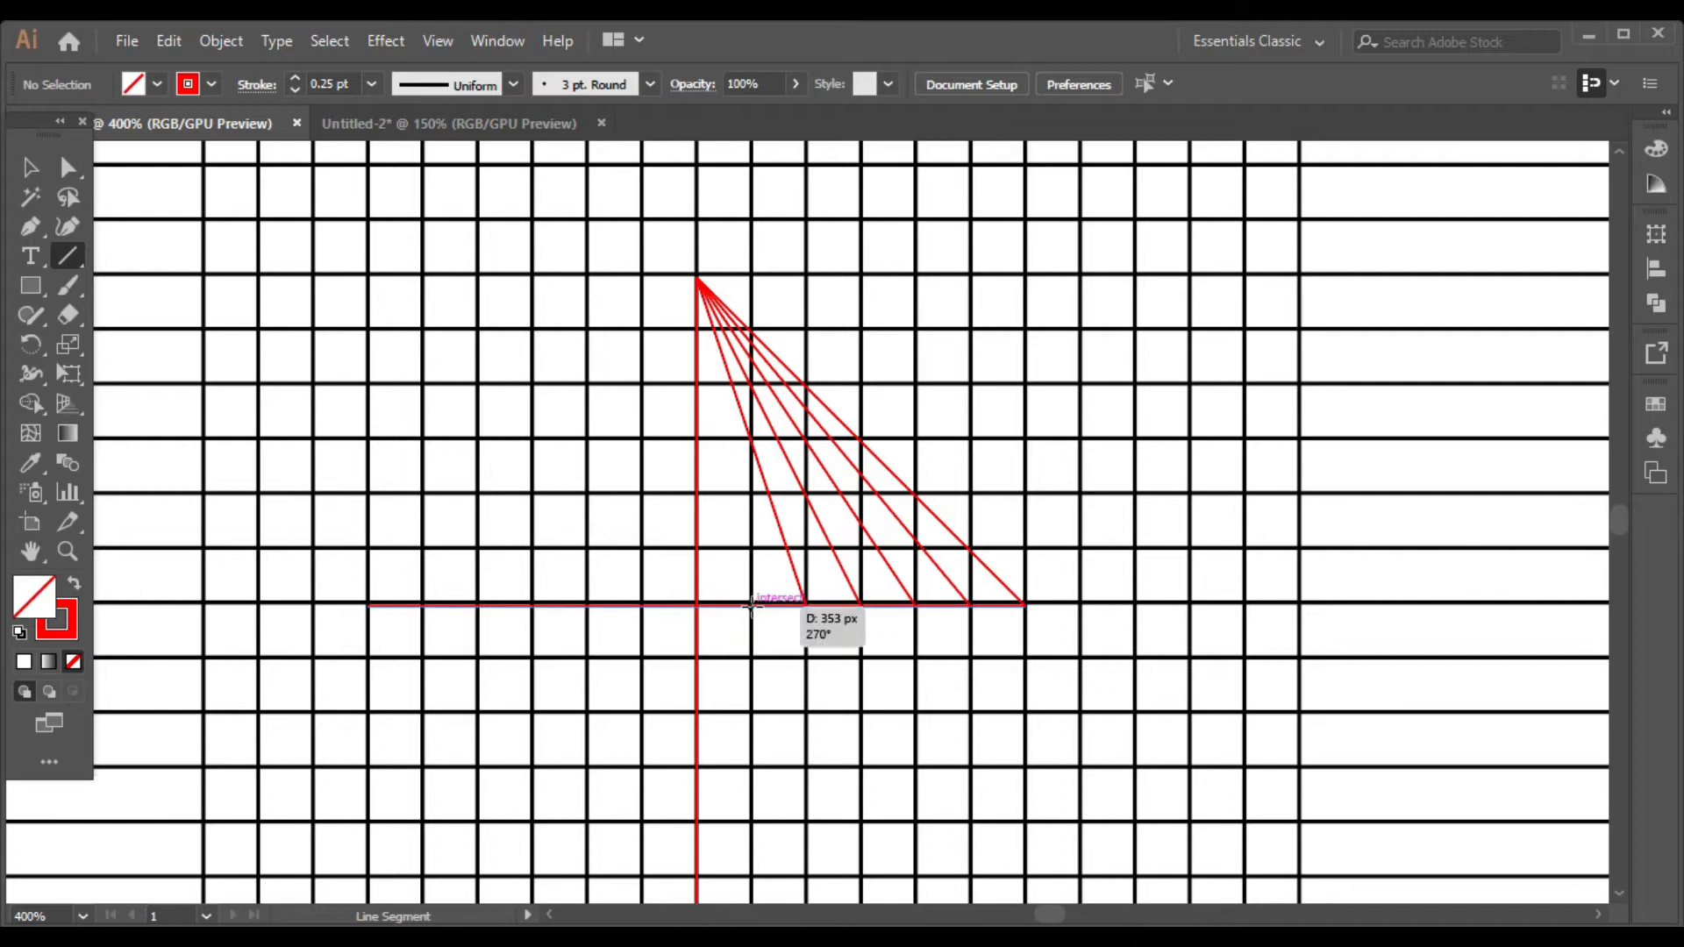
{"action": "left_click_drag", "start_coordinate": [751, 605], "coordinate": [696, 279]}
{"action": "mouse_move", "coordinate": [697, 551]}
{"action": "left_mouse_down"}
{"action": "mouse_move", "coordinate": [903, 599]}
{"action": "mouse_move", "coordinate": [1027, 605]}
{"action": "left_mouse_up"}
{"action": "left_click_drag", "start_coordinate": [699, 496], "coordinate": [1027, 605]}
{"action": "left_click_drag", "start_coordinate": [695, 436], "coordinate": [1025, 601]}
{"action": "key", "text": "ctrl+z"}
{"action": "key", "text": "ctrl+z"}
{"action": "key", "text": "ctrl+z"}
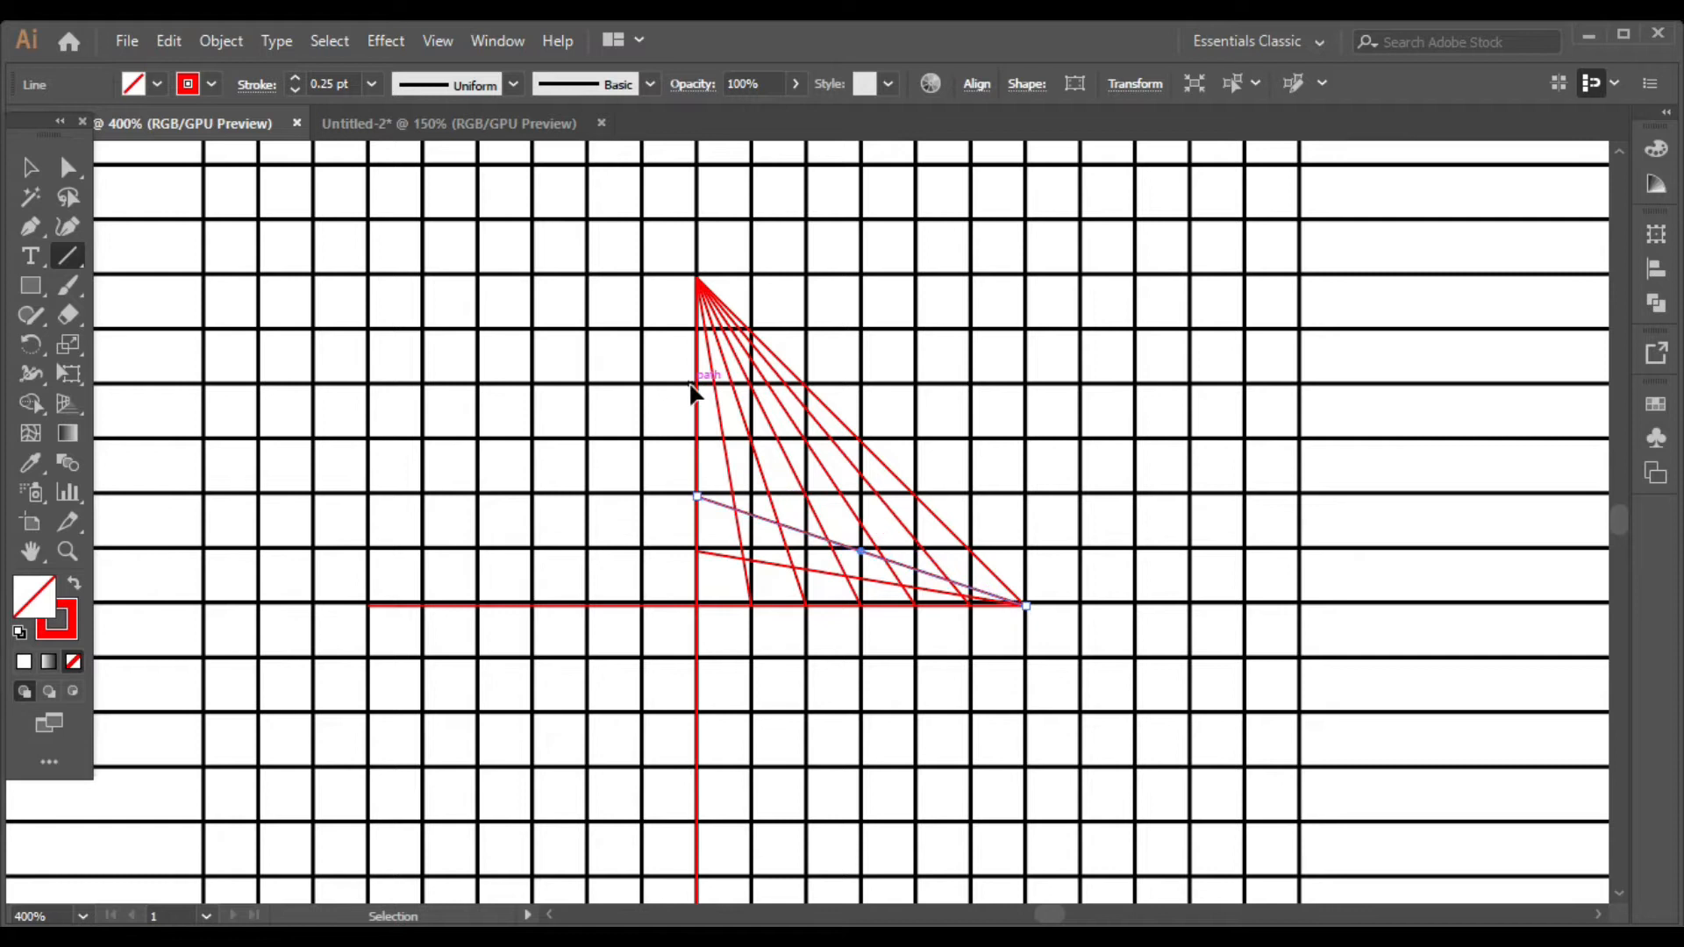
Step: Draw five red lines from the upper arm's grid intersections to the right tip of the cross
{"action": "key", "text": "ctrl+="}
{"action": "left_click_drag", "start_coordinate": [675, 520], "coordinate": [1170, 610]}
{"action": "mouse_move", "coordinate": [675, 436]}
{"action": "left_mouse_down"}
{"action": "mouse_move", "coordinate": [855, 480]}
{"action": "mouse_move", "coordinate": [1171, 611]}
{"action": "left_mouse_up"}
{"action": "mouse_move", "coordinate": [676, 355]}
{"action": "left_mouse_down"}
{"action": "mouse_move", "coordinate": [991, 495]}
{"action": "mouse_move", "coordinate": [1170, 610]}
{"action": "left_mouse_up"}
{"action": "left_click_drag", "start_coordinate": [676, 272], "coordinate": [1170, 611]}
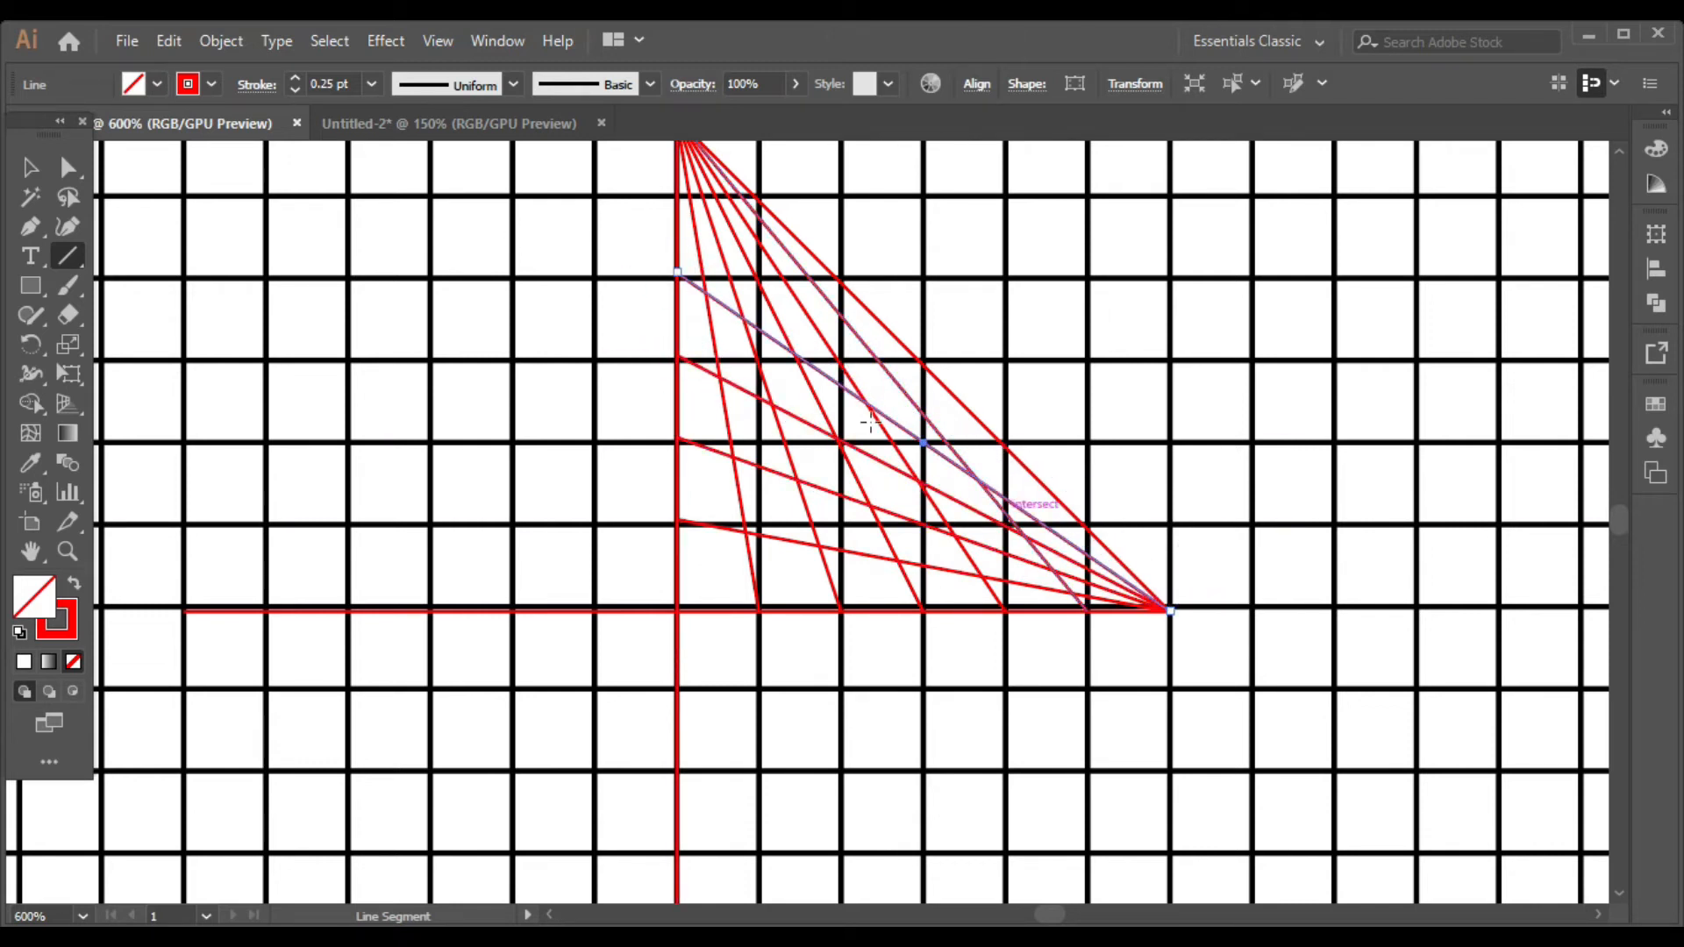
{"action": "mouse_move", "coordinate": [677, 189]}
{"action": "left_mouse_down"}
{"action": "mouse_move", "coordinate": [960, 401]}
{"action": "mouse_move", "coordinate": [1170, 610]}
{"action": "left_mouse_up"}
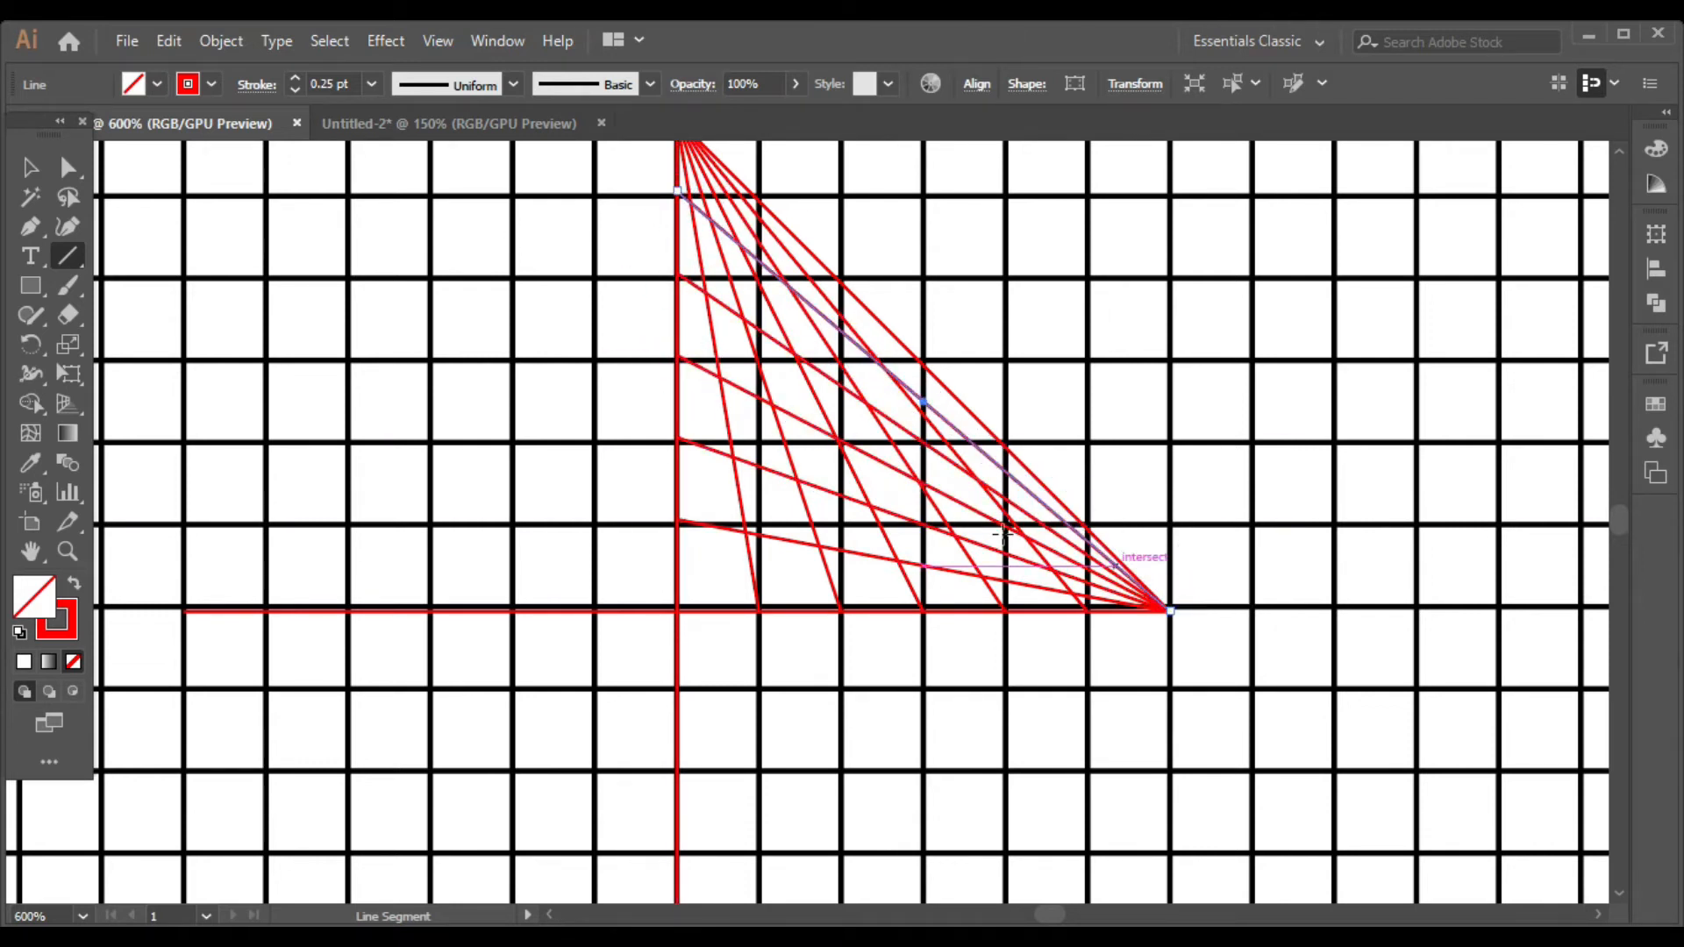
Step: Draw six red lines from the cross's left tip to the top end and each grid intersection of the upper arm
{"action": "scroll", "coordinate": [1170, 610], "scroll_direction": "up", "scroll_amount": 2}
{"action": "left_click_drag", "start_coordinate": [185, 670], "coordinate": [677, 180]}
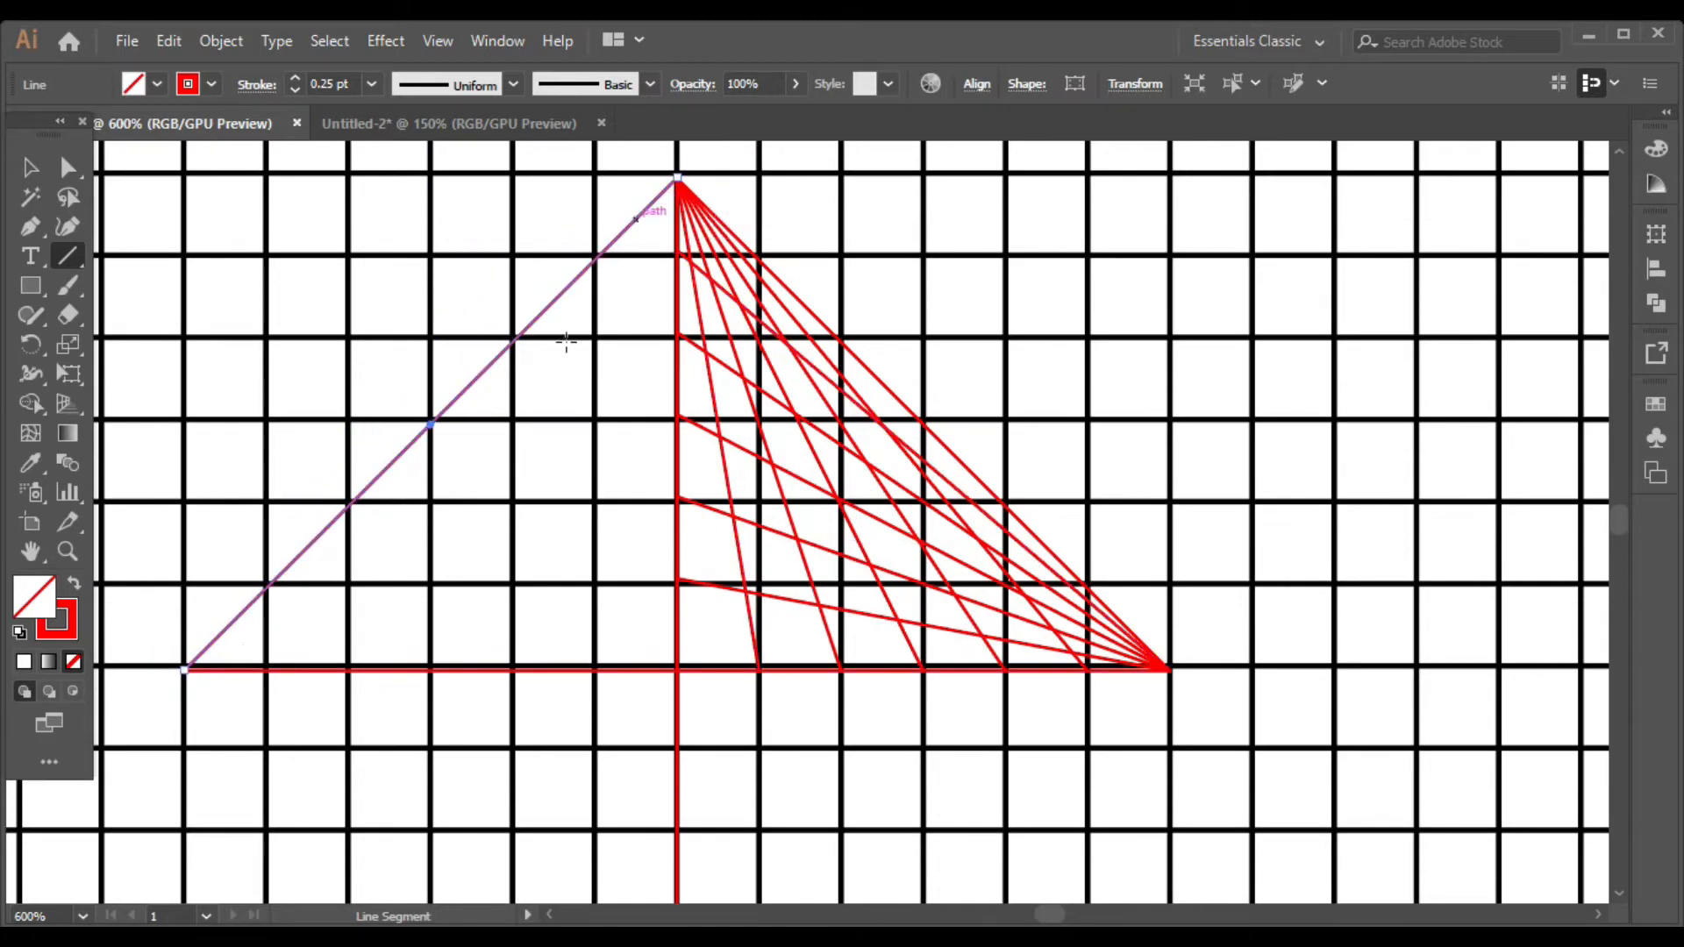
{"action": "left_click_drag", "start_coordinate": [677, 251], "coordinate": [184, 671]}
{"action": "left_click_drag", "start_coordinate": [677, 333], "coordinate": [184, 671]}
{"action": "mouse_move", "coordinate": [677, 415]}
{"action": "left_mouse_down"}
{"action": "mouse_move", "coordinate": [302, 627]}
{"action": "mouse_move", "coordinate": [184, 670]}
{"action": "left_mouse_up"}
{"action": "mouse_move", "coordinate": [677, 499]}
{"action": "left_mouse_down"}
{"action": "mouse_move", "coordinate": [282, 670]}
{"action": "mouse_move", "coordinate": [184, 671]}
{"action": "left_mouse_up"}
{"action": "left_click_drag", "start_coordinate": [677, 579], "coordinate": [185, 671]}
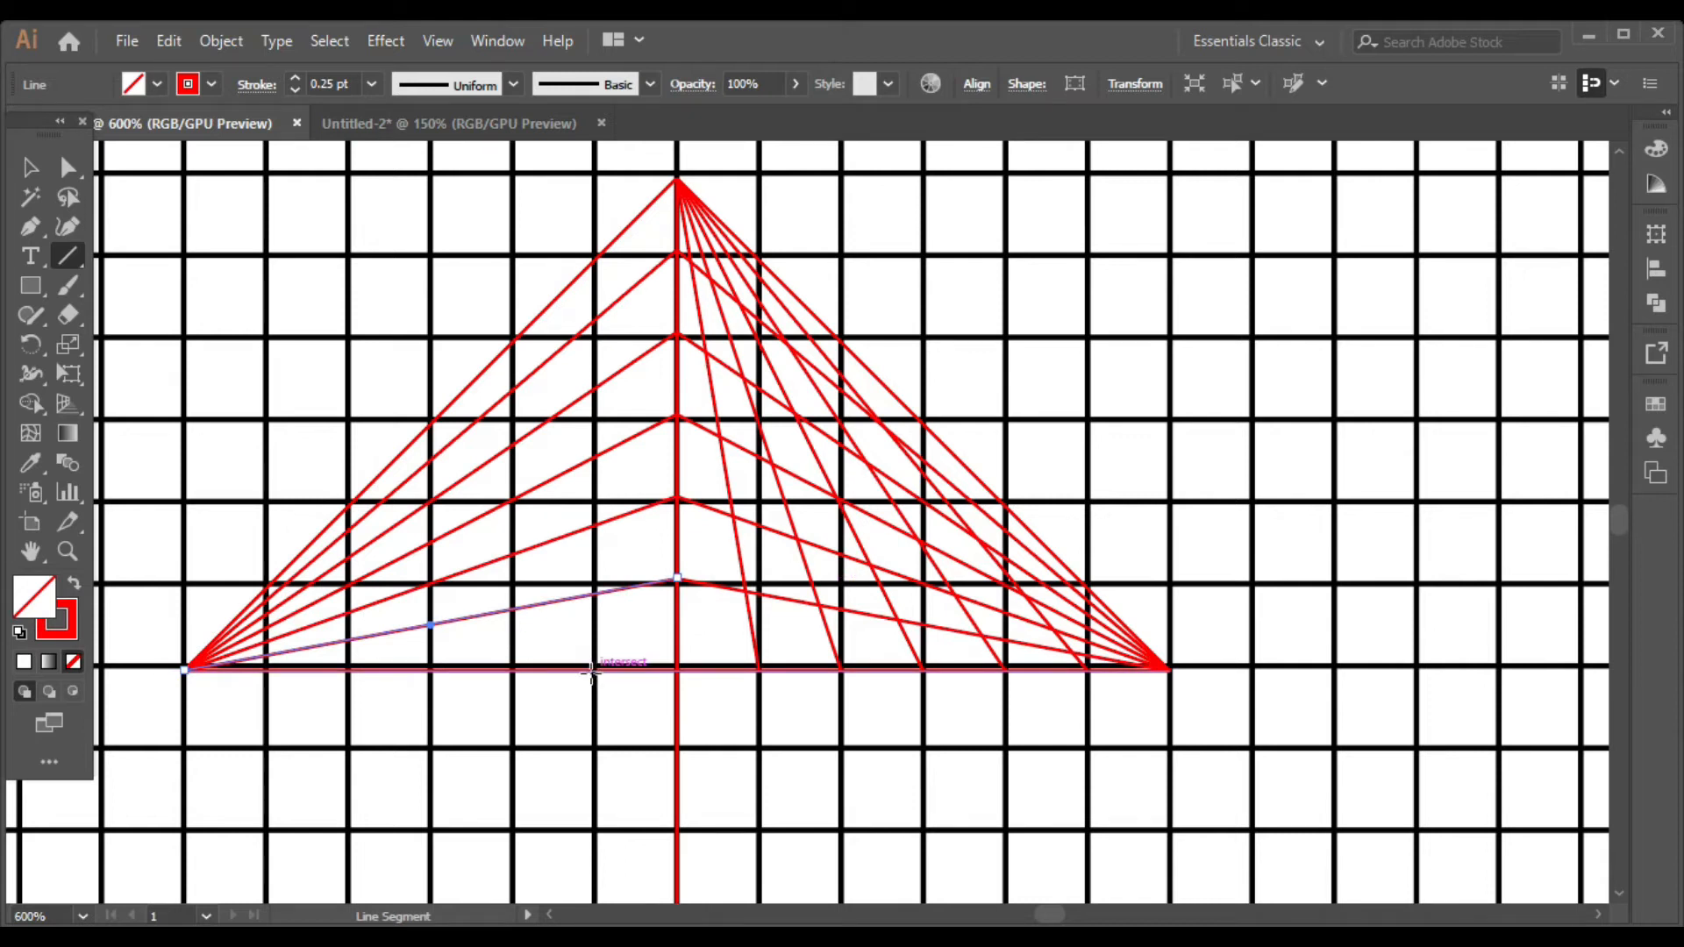
Step: Draw five red lines from the left arm's grid intersections to the top end of the cross
{"action": "left_click_drag", "start_coordinate": [594, 670], "coordinate": [677, 178]}
{"action": "mouse_move", "coordinate": [512, 671]}
{"action": "left_mouse_down"}
{"action": "mouse_move", "coordinate": [671, 259]}
{"action": "mouse_move", "coordinate": [677, 178]}
{"action": "left_mouse_up"}
{"action": "left_click_drag", "start_coordinate": [429, 670], "coordinate": [678, 179]}
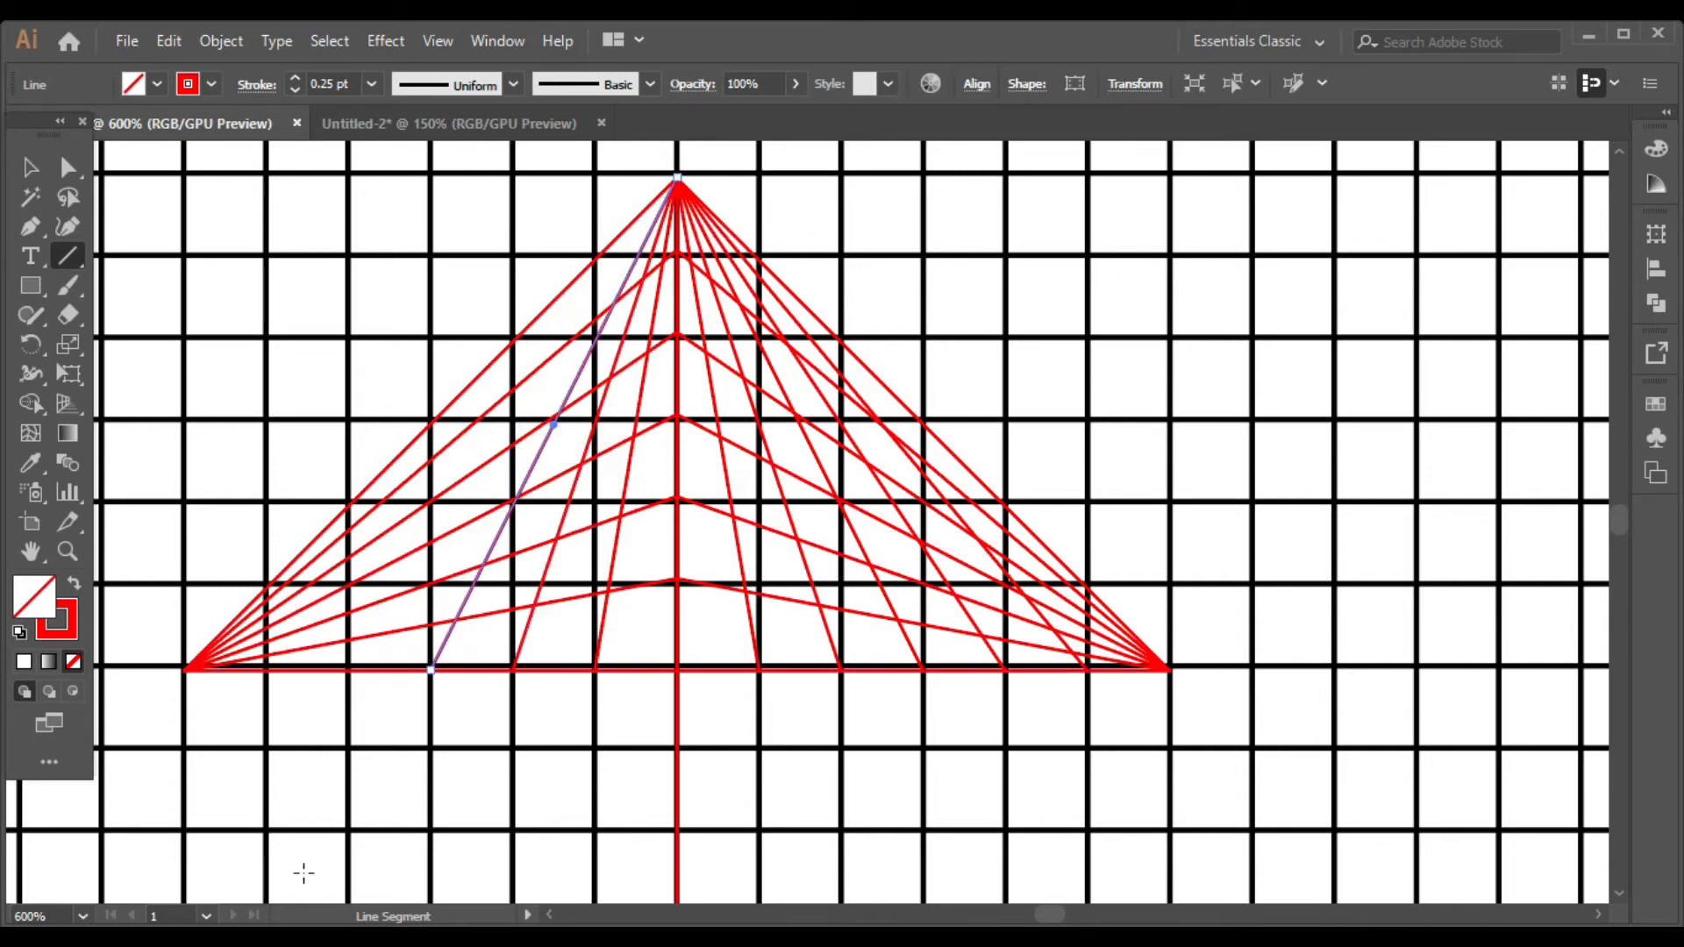
{"action": "left_click_drag", "start_coordinate": [339, 670], "coordinate": [678, 326]}
{"action": "scroll", "coordinate": [681, 328], "scroll_direction": "down", "scroll_amount": 2}
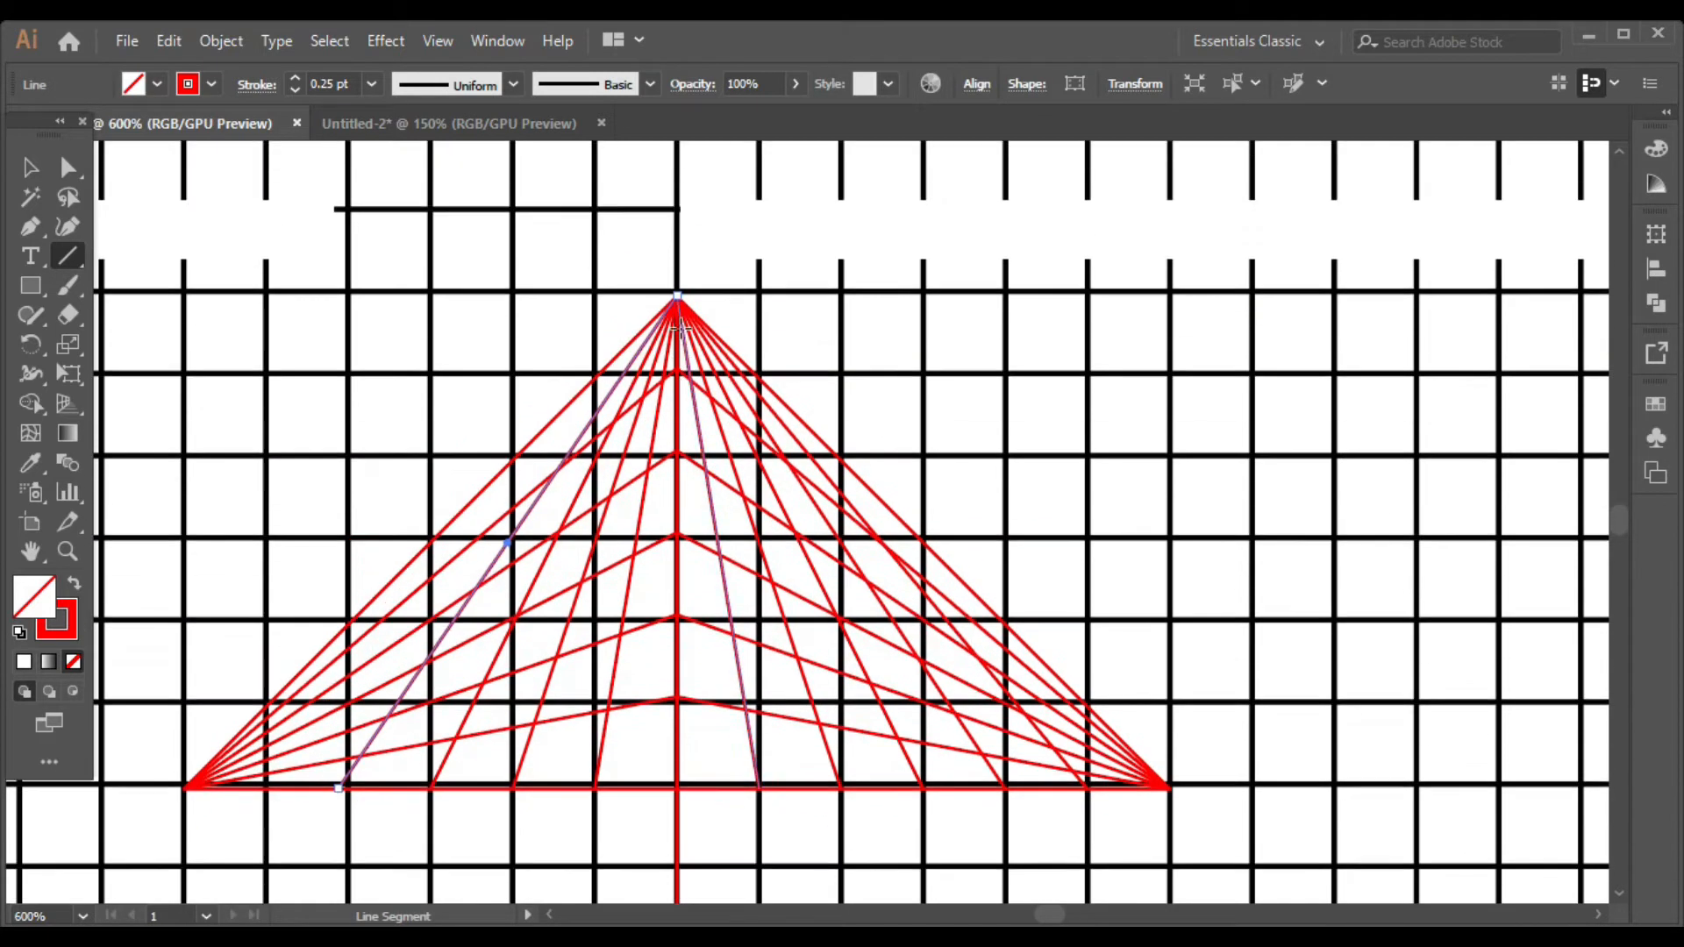
{"action": "scroll", "coordinate": [680, 327], "scroll_direction": "down", "scroll_amount": 2}
{"action": "left_click_drag", "start_coordinate": [268, 699], "coordinate": [675, 209]}
Step: Draw six red lines from the bottom end and each grid intersection of the lower arm to the right tip
{"action": "scroll", "coordinate": [669, 609], "scroll_direction": "down", "scroll_amount": 11}
{"action": "scroll", "coordinate": [737, 688], "scroll_direction": "down", "scroll_amount": 1}
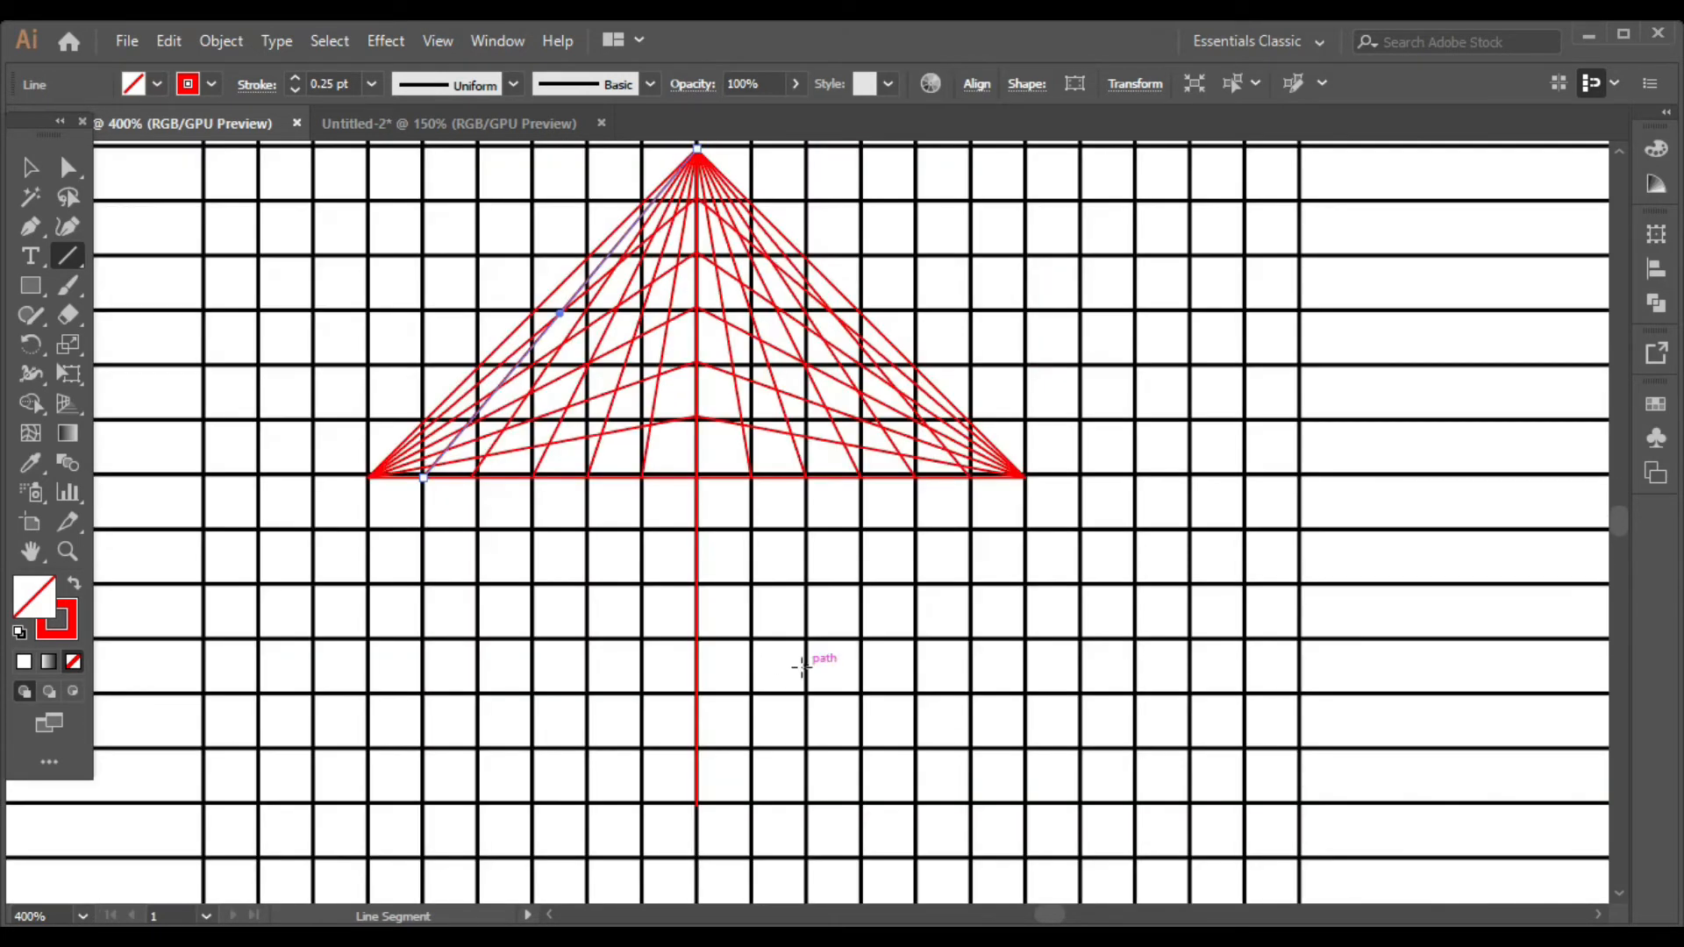
{"action": "left_click_drag", "start_coordinate": [697, 806], "coordinate": [1027, 478]}
{"action": "mouse_move", "coordinate": [697, 744]}
{"action": "left_mouse_down"}
{"action": "mouse_move", "coordinate": [860, 527]}
{"action": "mouse_move", "coordinate": [1025, 478]}
{"action": "left_mouse_up"}
{"action": "left_click_drag", "start_coordinate": [697, 688], "coordinate": [1026, 478]}
{"action": "mouse_move", "coordinate": [698, 633]}
{"action": "left_mouse_down"}
{"action": "mouse_move", "coordinate": [827, 557]}
{"action": "mouse_move", "coordinate": [1026, 478]}
{"action": "left_mouse_up"}
{"action": "left_click_drag", "start_coordinate": [697, 579], "coordinate": [1027, 478]}
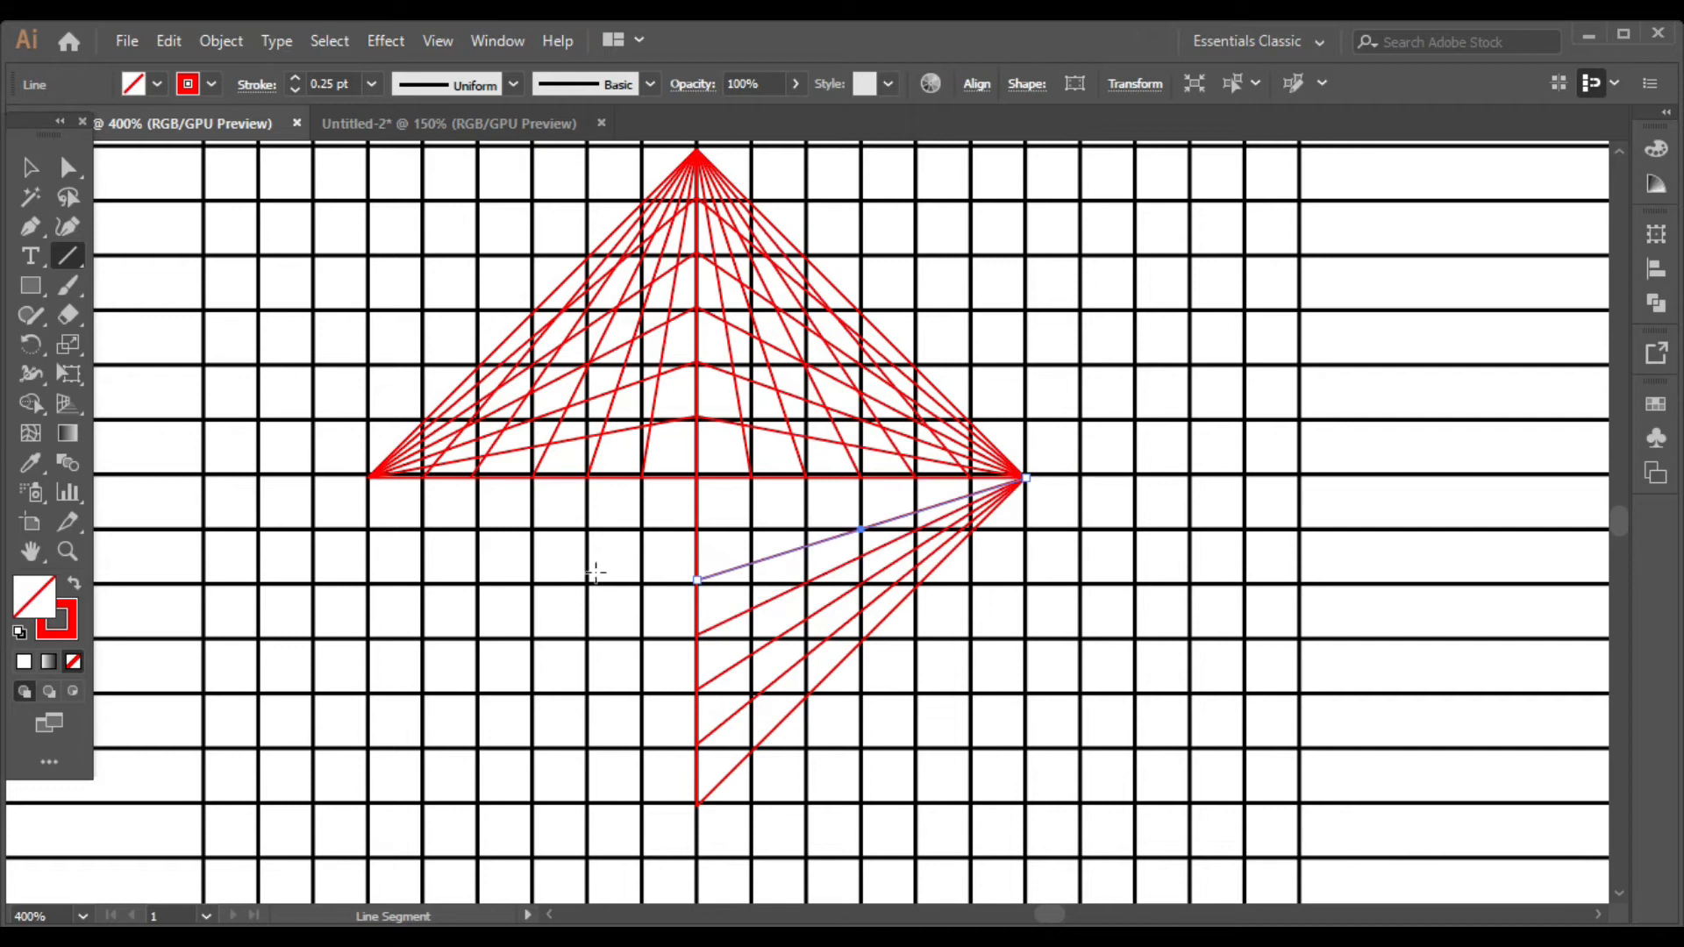
{"action": "left_click_drag", "start_coordinate": [695, 529], "coordinate": [1024, 478]}
Step: Draw five red lines from the right arm's grid intersections to the bottom end of the cross
{"action": "left_click_drag", "start_coordinate": [750, 478], "coordinate": [697, 802]}
{"action": "scroll", "coordinate": [702, 794], "scroll_direction": "up", "scroll_amount": 3}
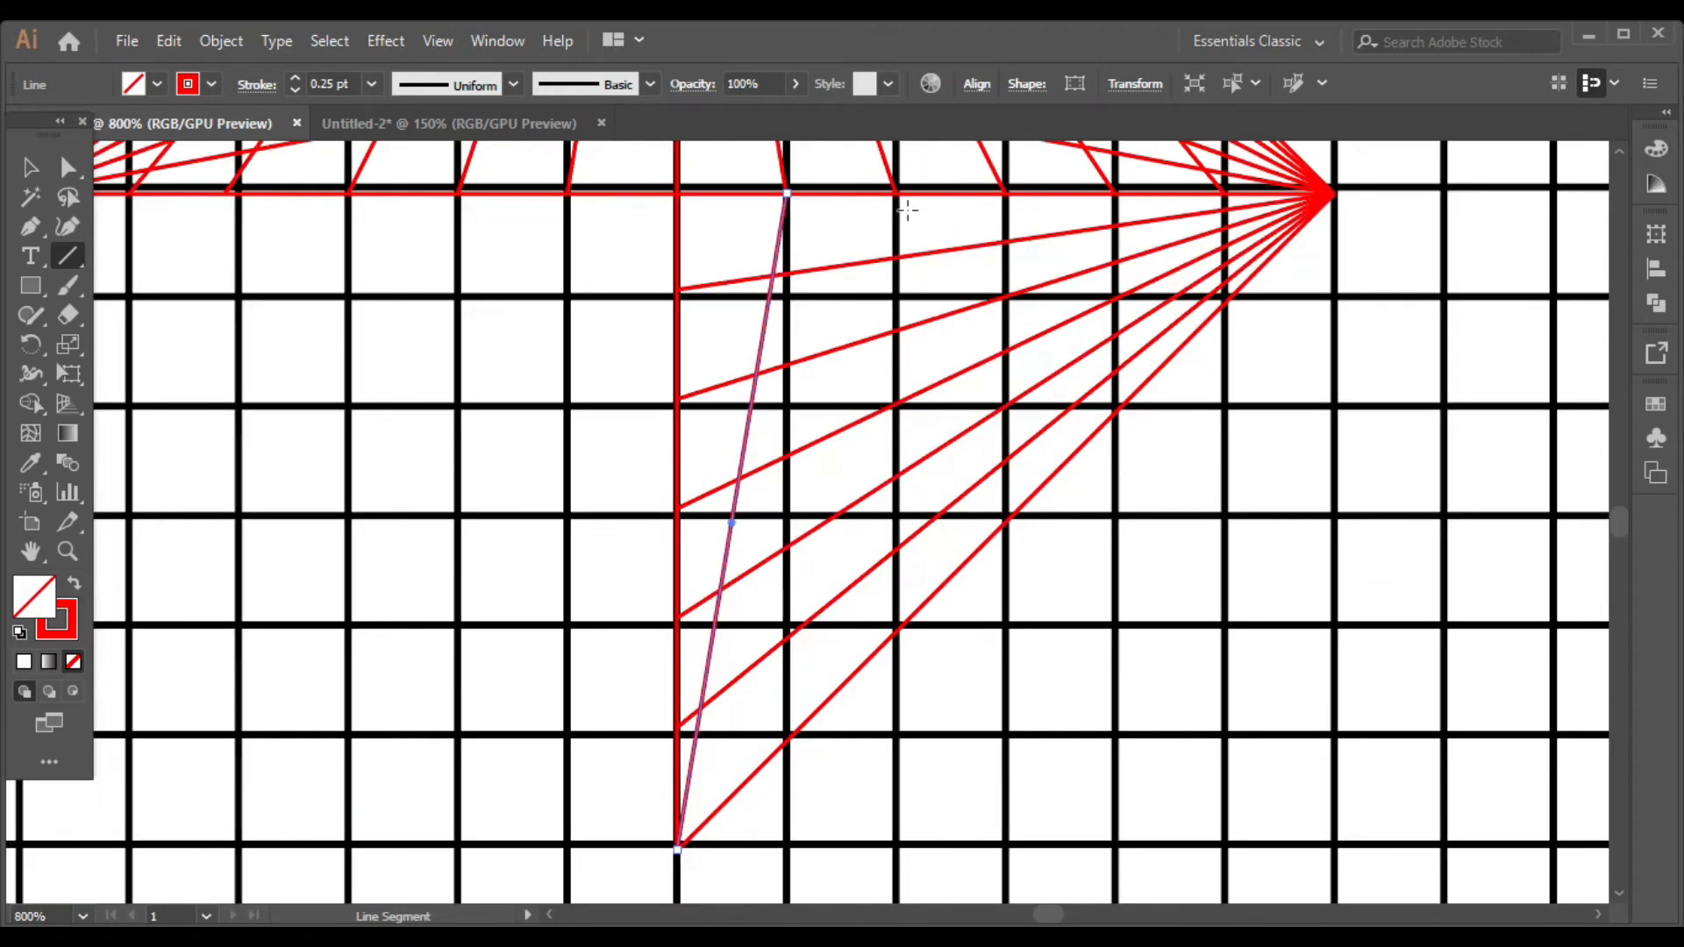
{"action": "left_click_drag", "start_coordinate": [807, 478], "coordinate": [790, 544]}
{"action": "left_click_drag", "start_coordinate": [860, 324], "coordinate": [679, 847]}
{"action": "mouse_move", "coordinate": [1005, 195]}
{"action": "left_mouse_down"}
{"action": "mouse_move", "coordinate": [684, 864]}
{"action": "mouse_move", "coordinate": [680, 846]}
{"action": "left_mouse_up"}
{"action": "mouse_move", "coordinate": [1114, 193]}
{"action": "left_mouse_down"}
{"action": "mouse_move", "coordinate": [833, 758]}
{"action": "mouse_move", "coordinate": [680, 846]}
{"action": "left_mouse_up"}
{"action": "mouse_move", "coordinate": [1226, 194]}
{"action": "left_mouse_down"}
{"action": "mouse_move", "coordinate": [701, 842]}
{"action": "mouse_move", "coordinate": [680, 846]}
{"action": "left_mouse_up"}
Step: Draw six red lines joining the left tip to the bottom end and each grid intersection of the lower arm
{"action": "scroll", "coordinate": [950, 783], "scroll_direction": "down", "scroll_amount": 1}
{"action": "left_click_drag", "start_coordinate": [252, 345], "coordinate": [745, 835]}
{"action": "left_click_drag", "start_coordinate": [746, 745], "coordinate": [253, 345]}
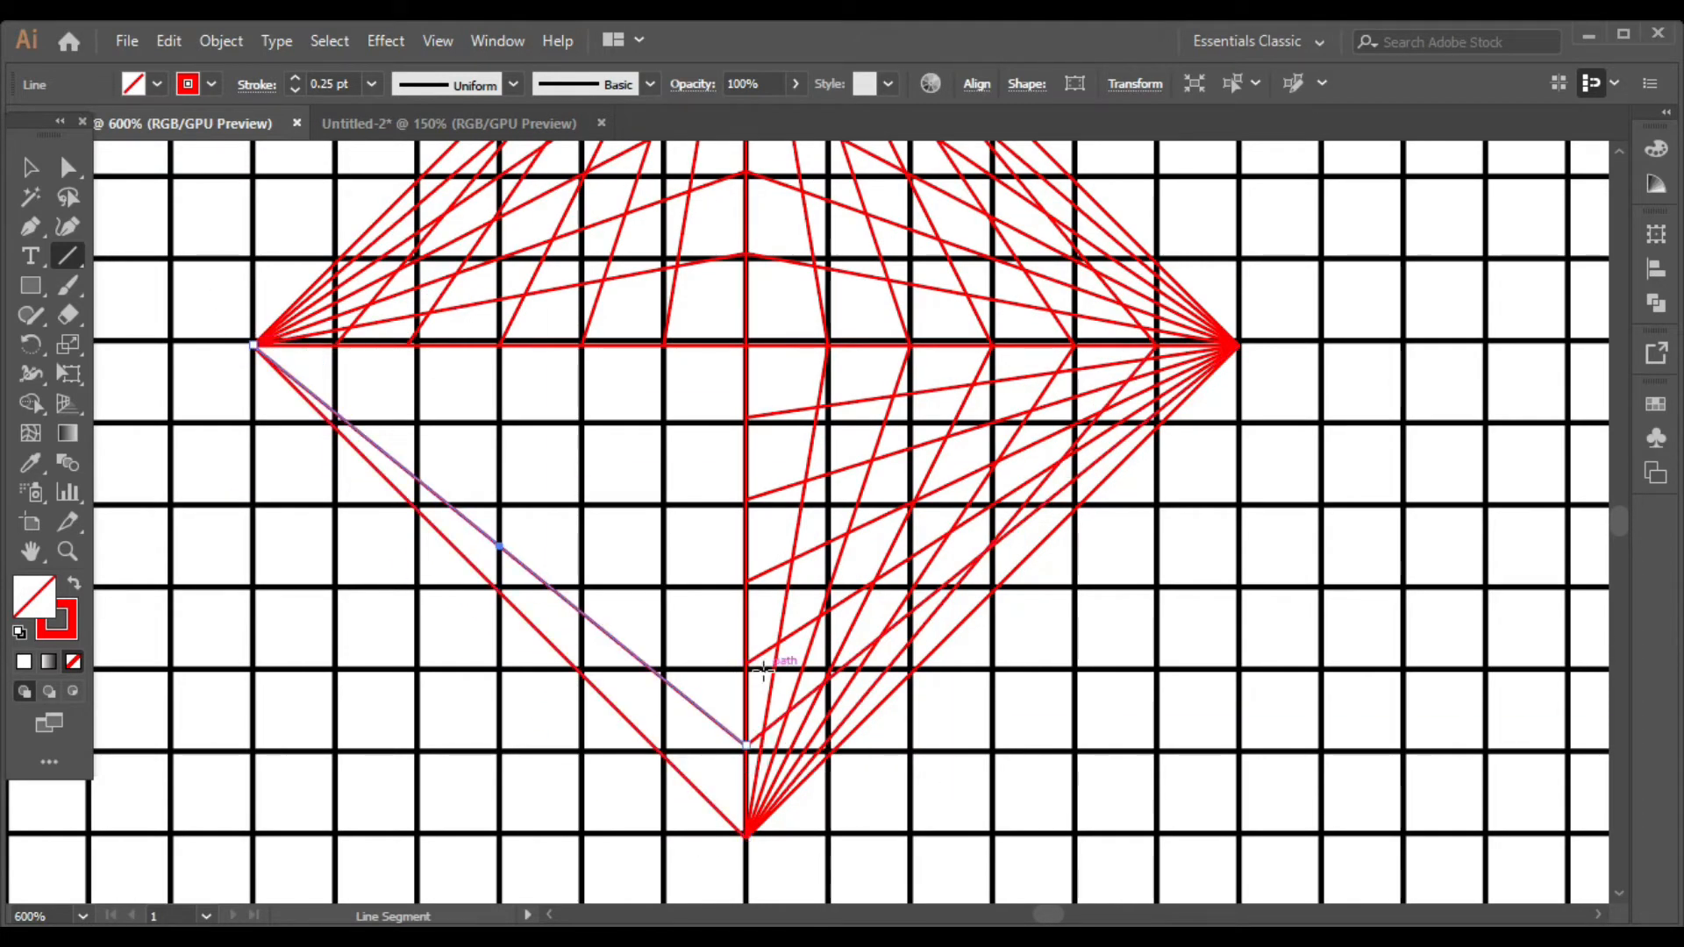
{"action": "left_click_drag", "start_coordinate": [745, 664], "coordinate": [253, 345]}
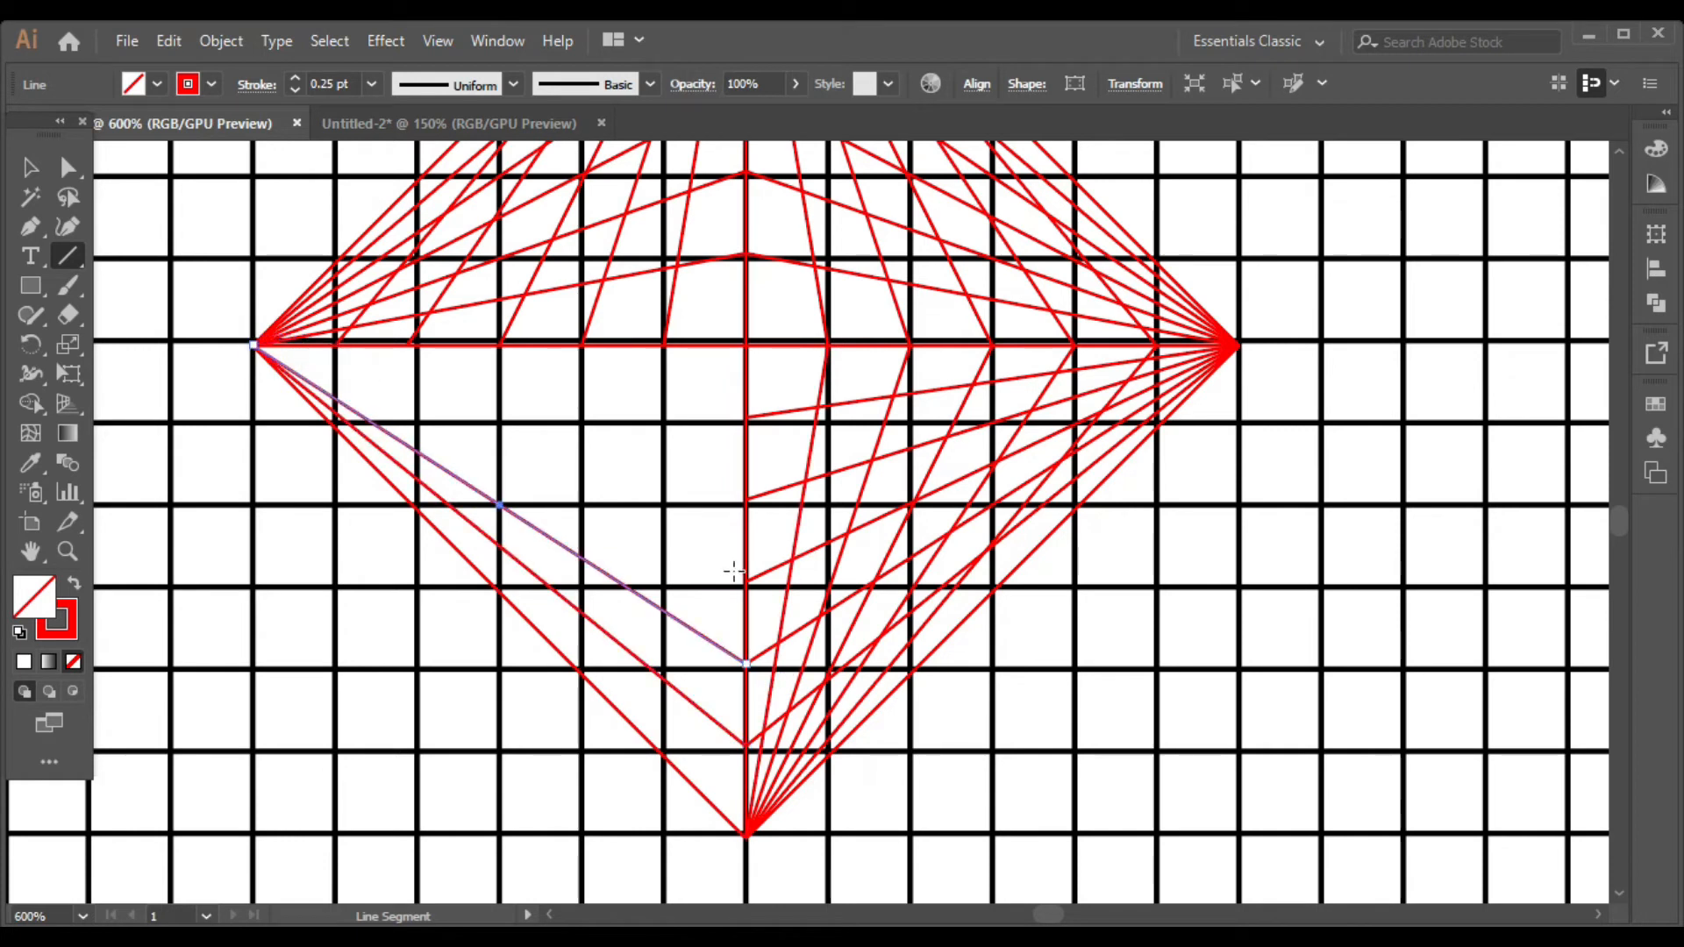
{"action": "mouse_move", "coordinate": [745, 581]}
{"action": "left_mouse_down"}
{"action": "mouse_move", "coordinate": [382, 386]}
{"action": "mouse_move", "coordinate": [252, 344]}
{"action": "left_mouse_up"}
{"action": "left_click_drag", "start_coordinate": [745, 500], "coordinate": [253, 345]}
{"action": "left_click_drag", "start_coordinate": [746, 417], "coordinate": [253, 344]}
Step: Draw five red lines from the left arm's grid intersections to the bottom end of the cross
{"action": "left_click_drag", "start_coordinate": [664, 345], "coordinate": [745, 834]}
{"action": "left_click_drag", "start_coordinate": [582, 345], "coordinate": [745, 833]}
{"action": "mouse_move", "coordinate": [500, 344]}
{"action": "left_mouse_down"}
{"action": "mouse_move", "coordinate": [715, 844]}
{"action": "mouse_move", "coordinate": [745, 834]}
{"action": "left_mouse_up"}
{"action": "left_click_drag", "start_coordinate": [409, 344], "coordinate": [746, 833]}
{"action": "left_click_drag", "start_coordinate": [336, 345], "coordinate": [745, 833]}
Step: Select all the red lines, set their stroke to none and their fill to the white-to-black gradient
{"action": "key", "text": "ctrl+a"}
{"action": "key", "text": "ctrl+minus"}
{"action": "left_click", "coordinate": [211, 83]}
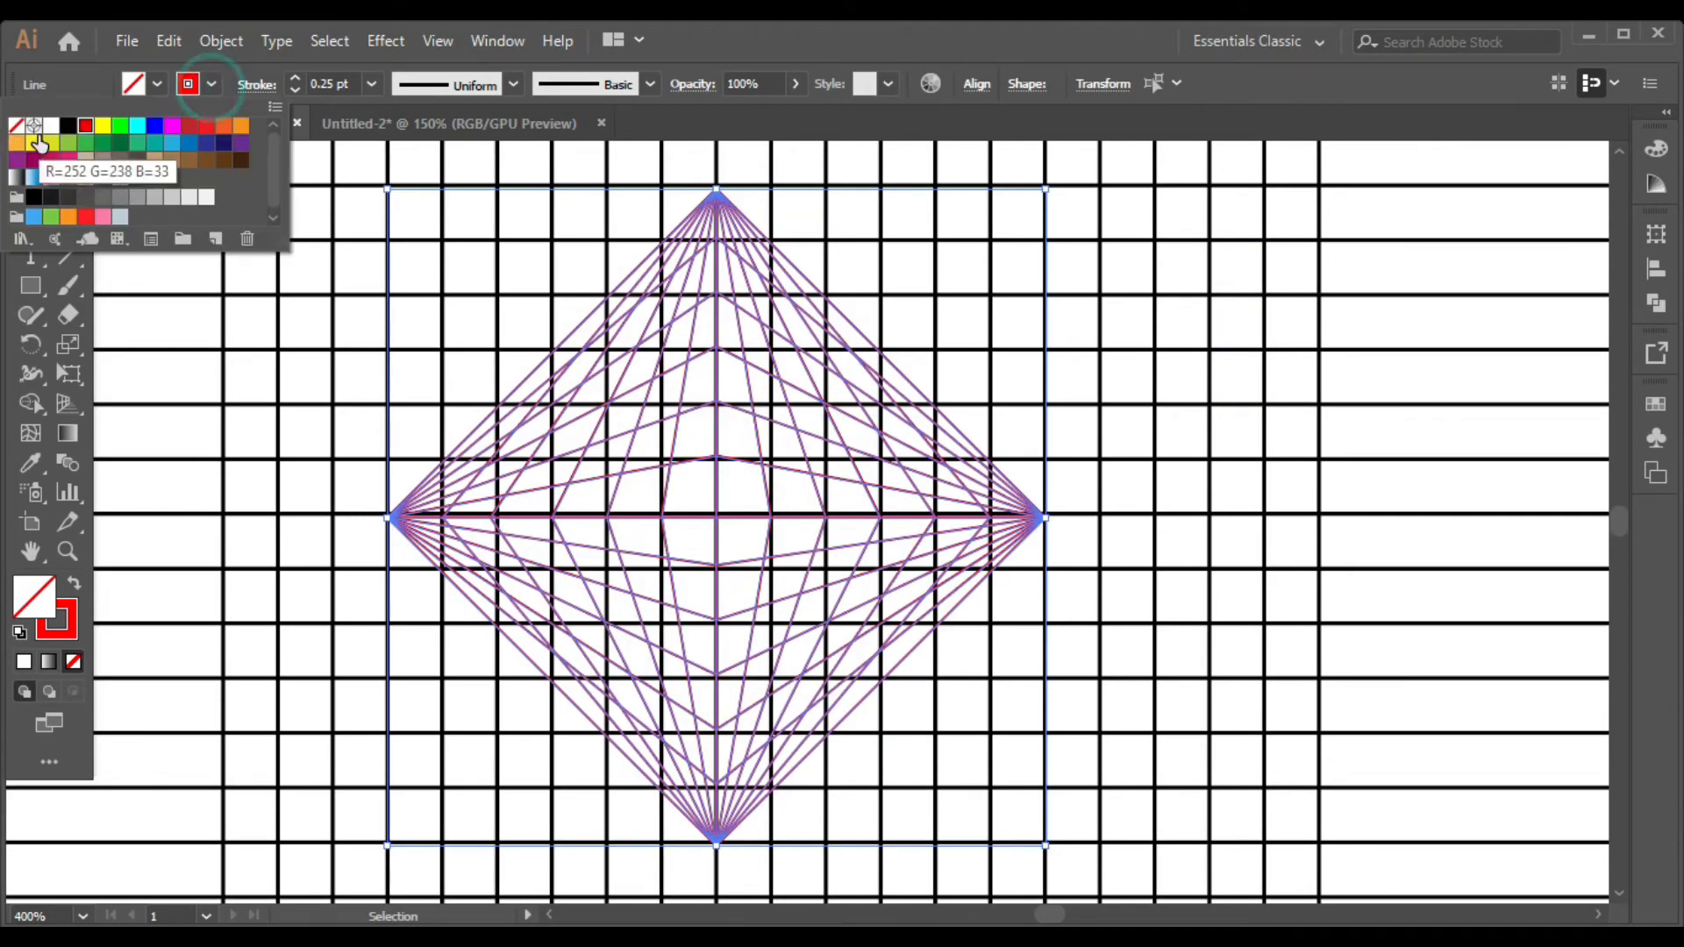
{"action": "left_click", "coordinate": [22, 130]}
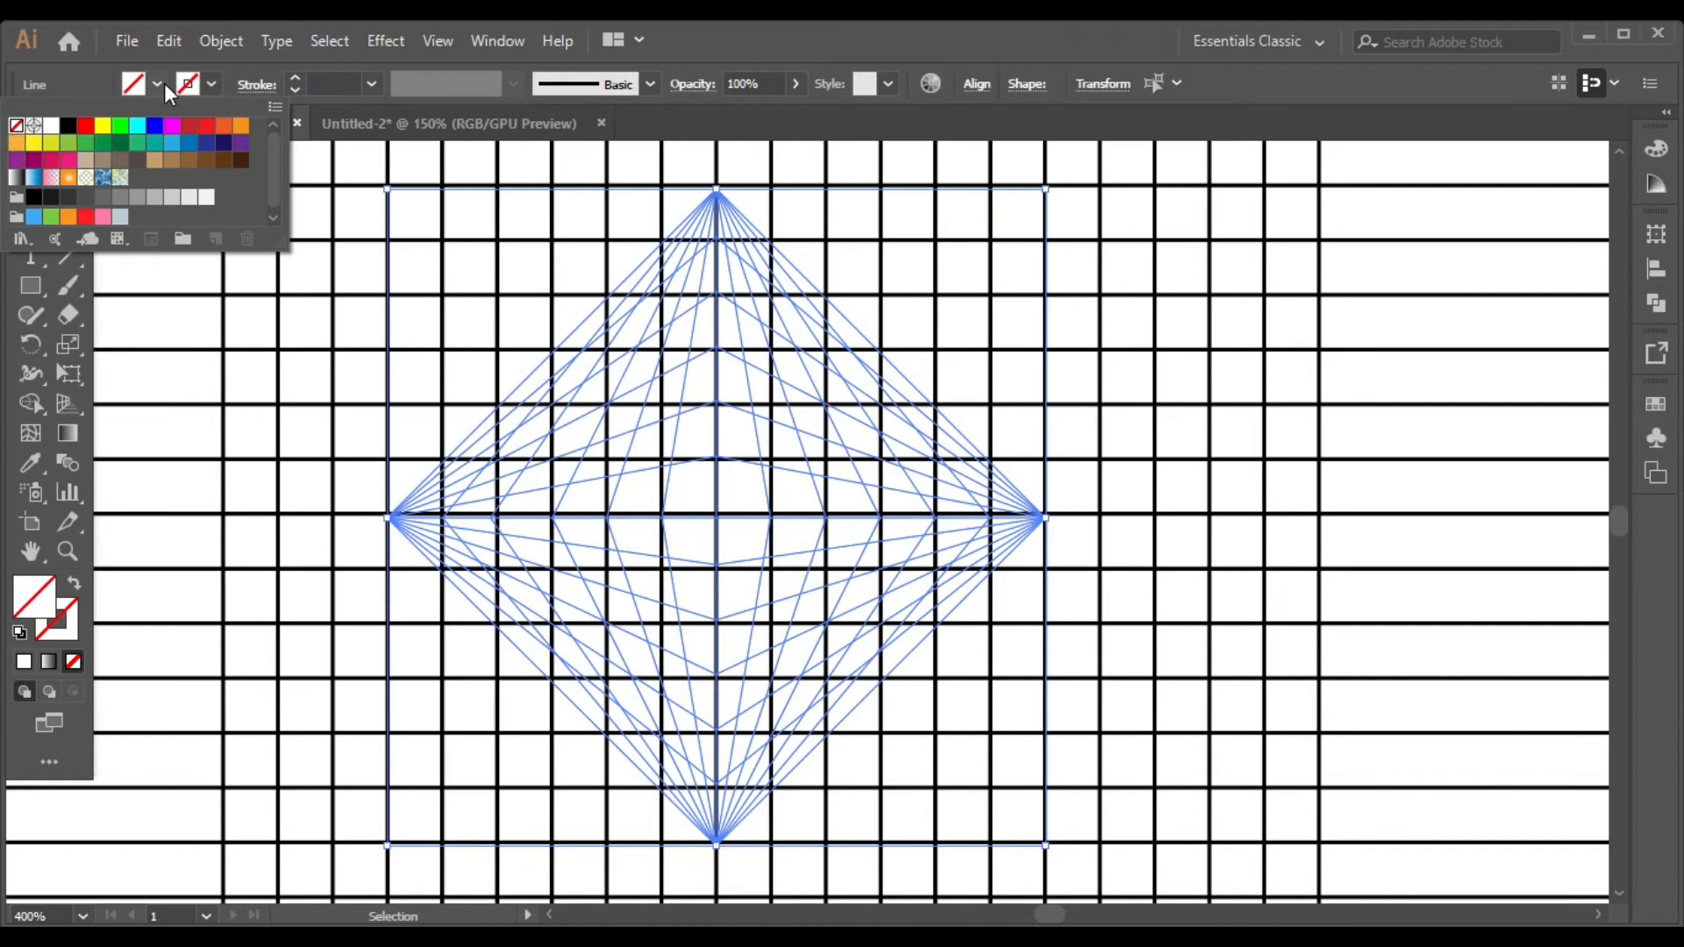
{"action": "left_click", "coordinate": [17, 178]}
Step: Fill alternating cells around the upper arm and across the upper-right quarter with the gradient using Shape Builder
{"action": "left_click_drag", "start_coordinate": [28, 414], "coordinate": [159, 400]}
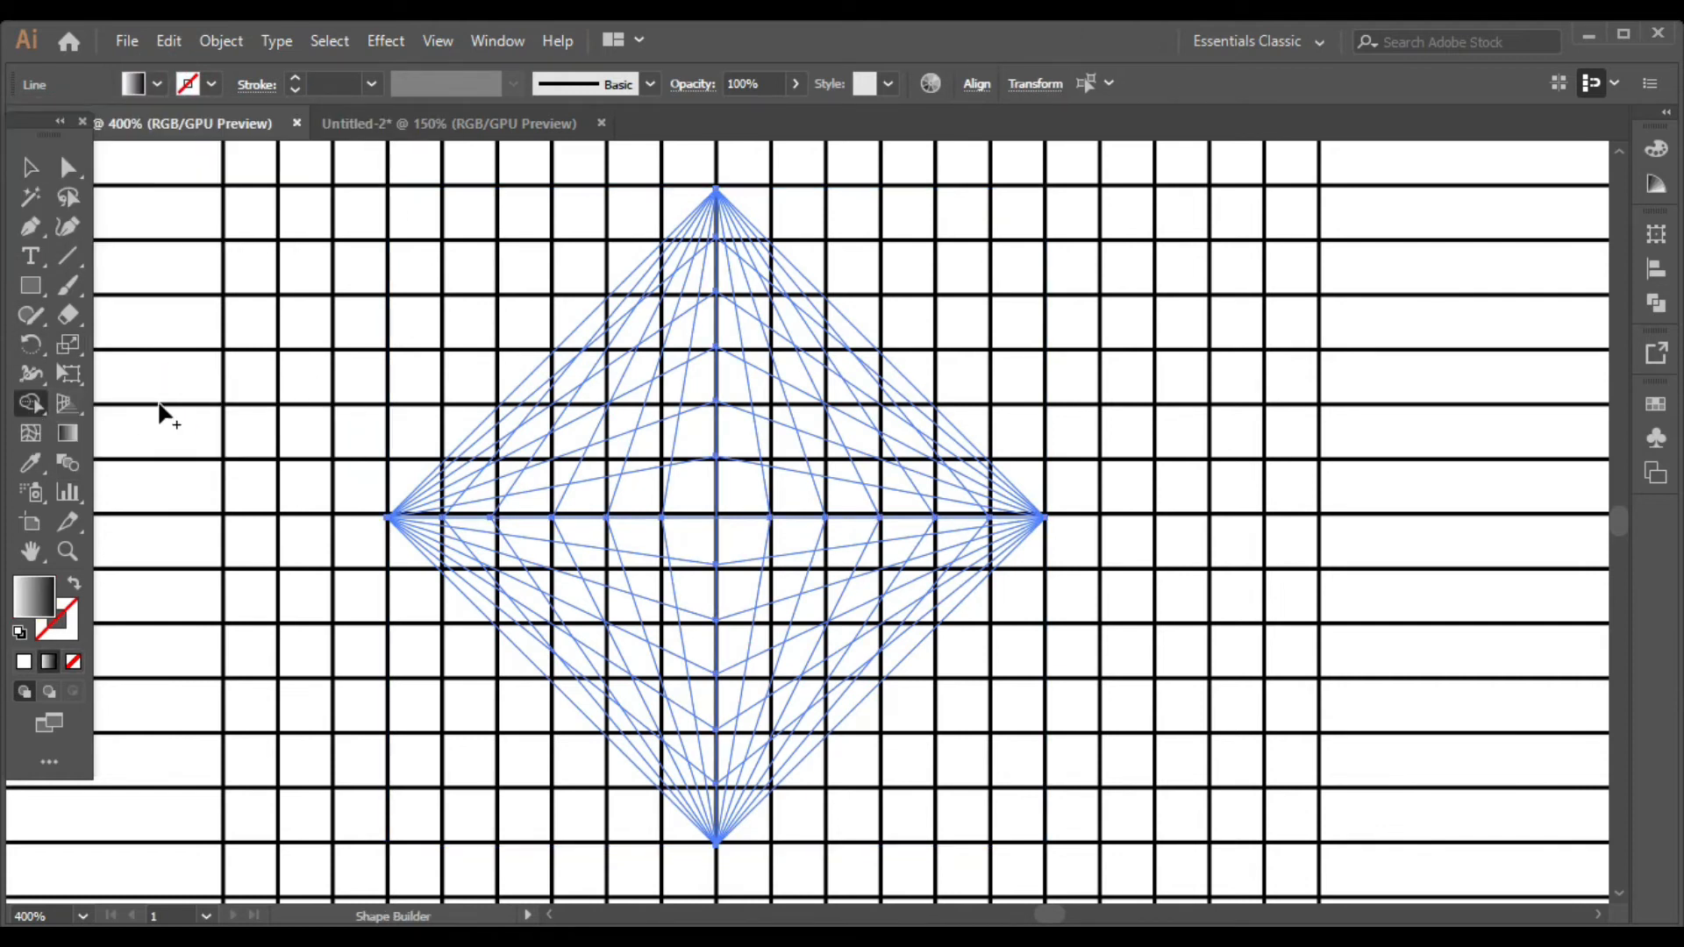
{"action": "left_click", "coordinate": [727, 480]}
{"action": "left_click", "coordinate": [702, 390]}
{"action": "left_click", "coordinate": [666, 395]}
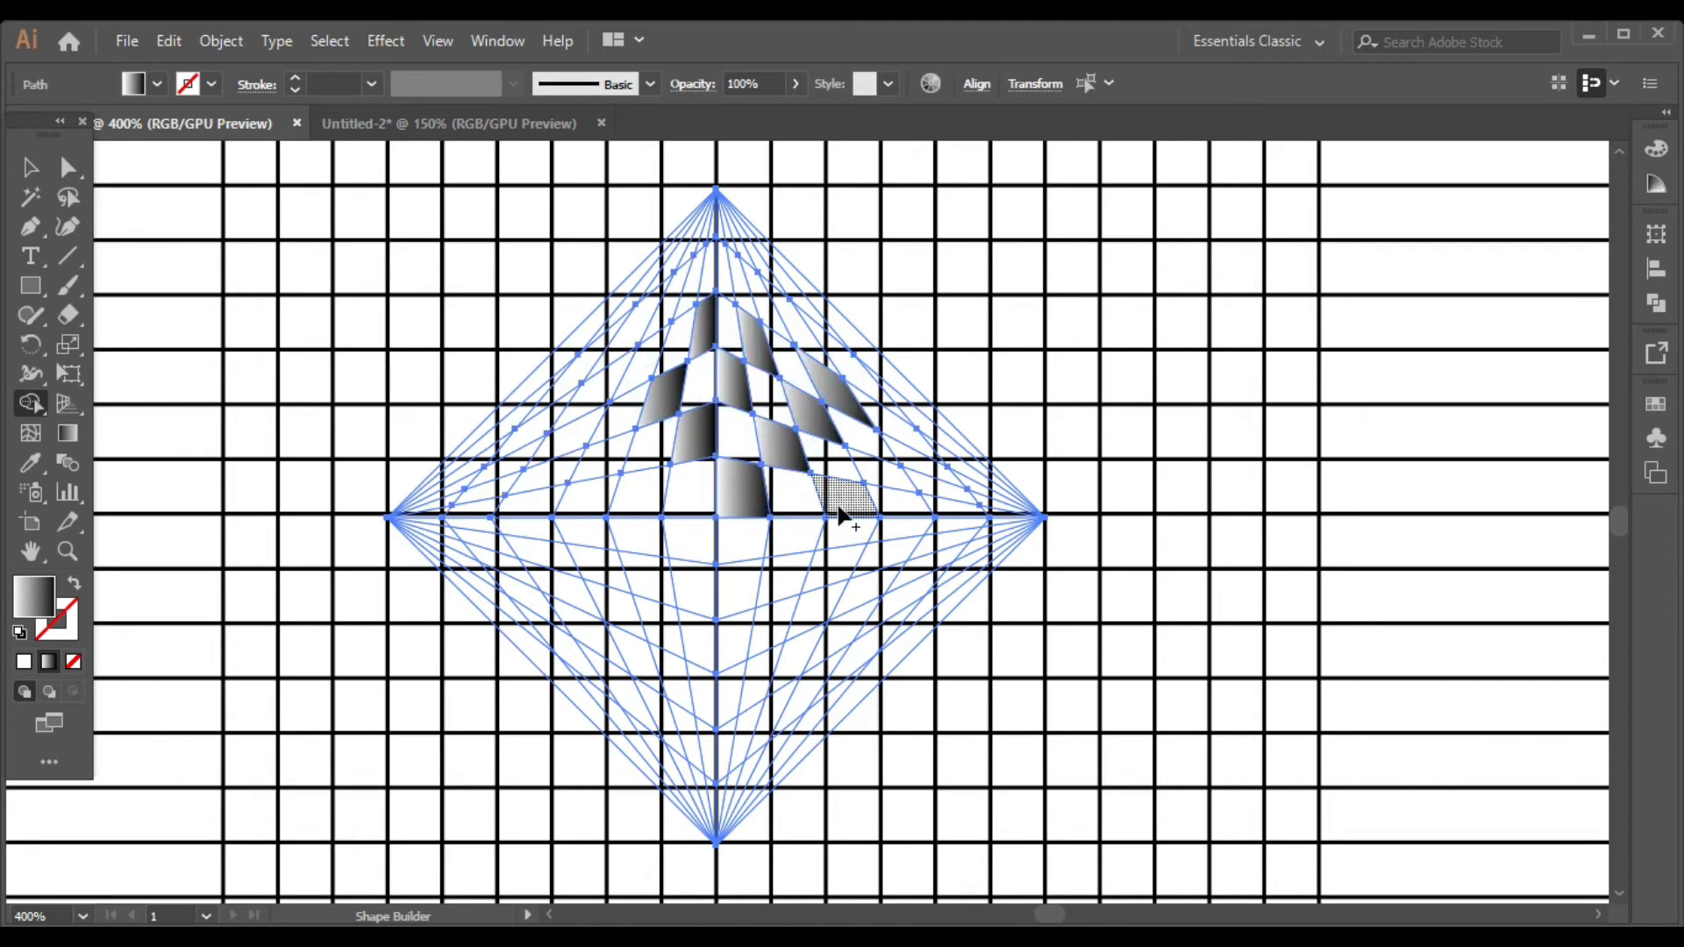
{"action": "left_click", "coordinate": [927, 467]}
{"action": "scroll", "coordinate": [852, 389], "scroll_direction": "up", "scroll_amount": 1}
{"action": "left_click", "coordinate": [866, 387]}
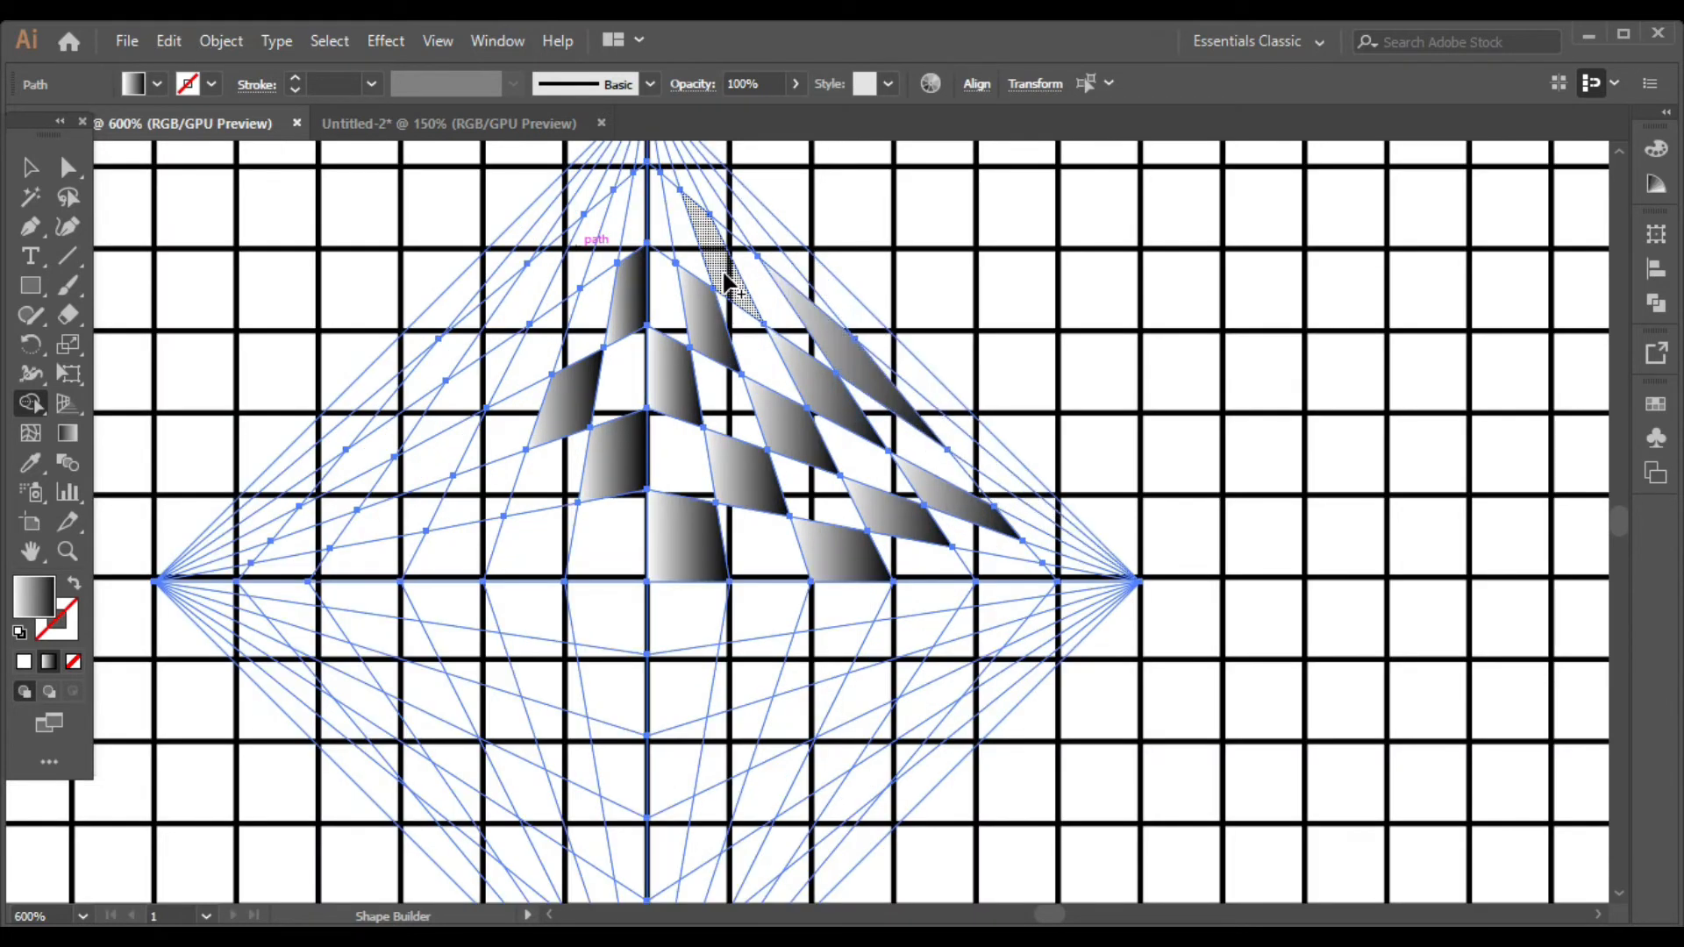
Step: Fill alternating cells in the outer part of the upper-left quarter with the gradient using Shape Builder
{"action": "left_click", "coordinate": [399, 425]}
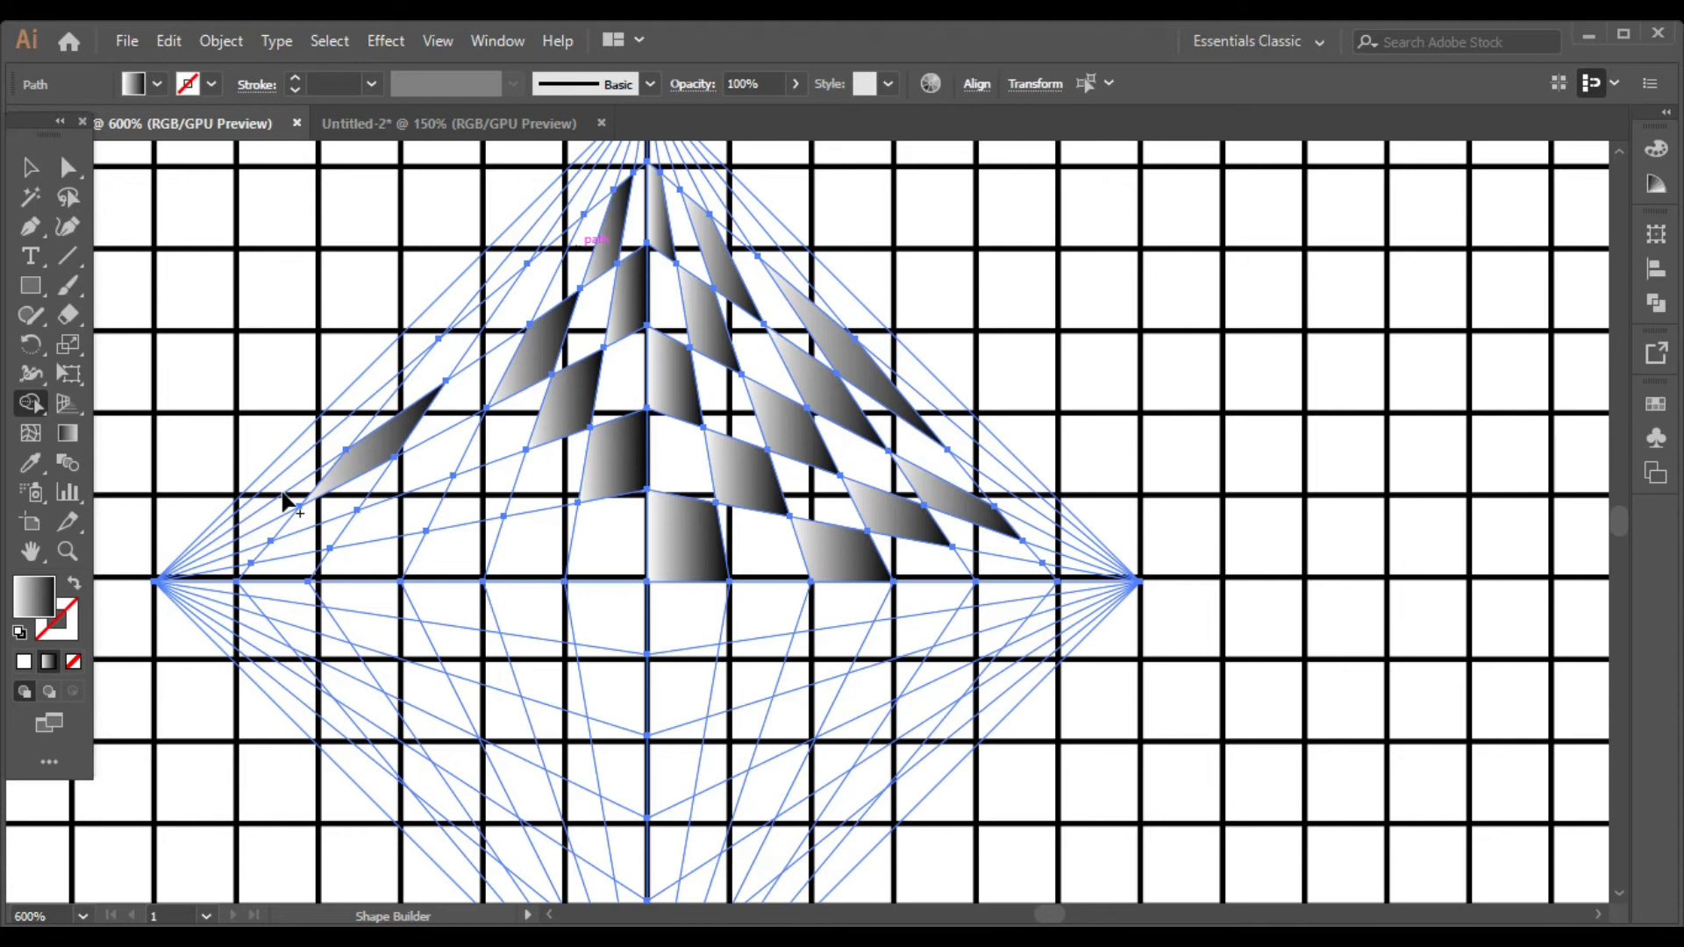
{"action": "left_click", "coordinate": [497, 325]}
{"action": "left_click", "coordinate": [353, 428]}
{"action": "left_click", "coordinate": [439, 325]}
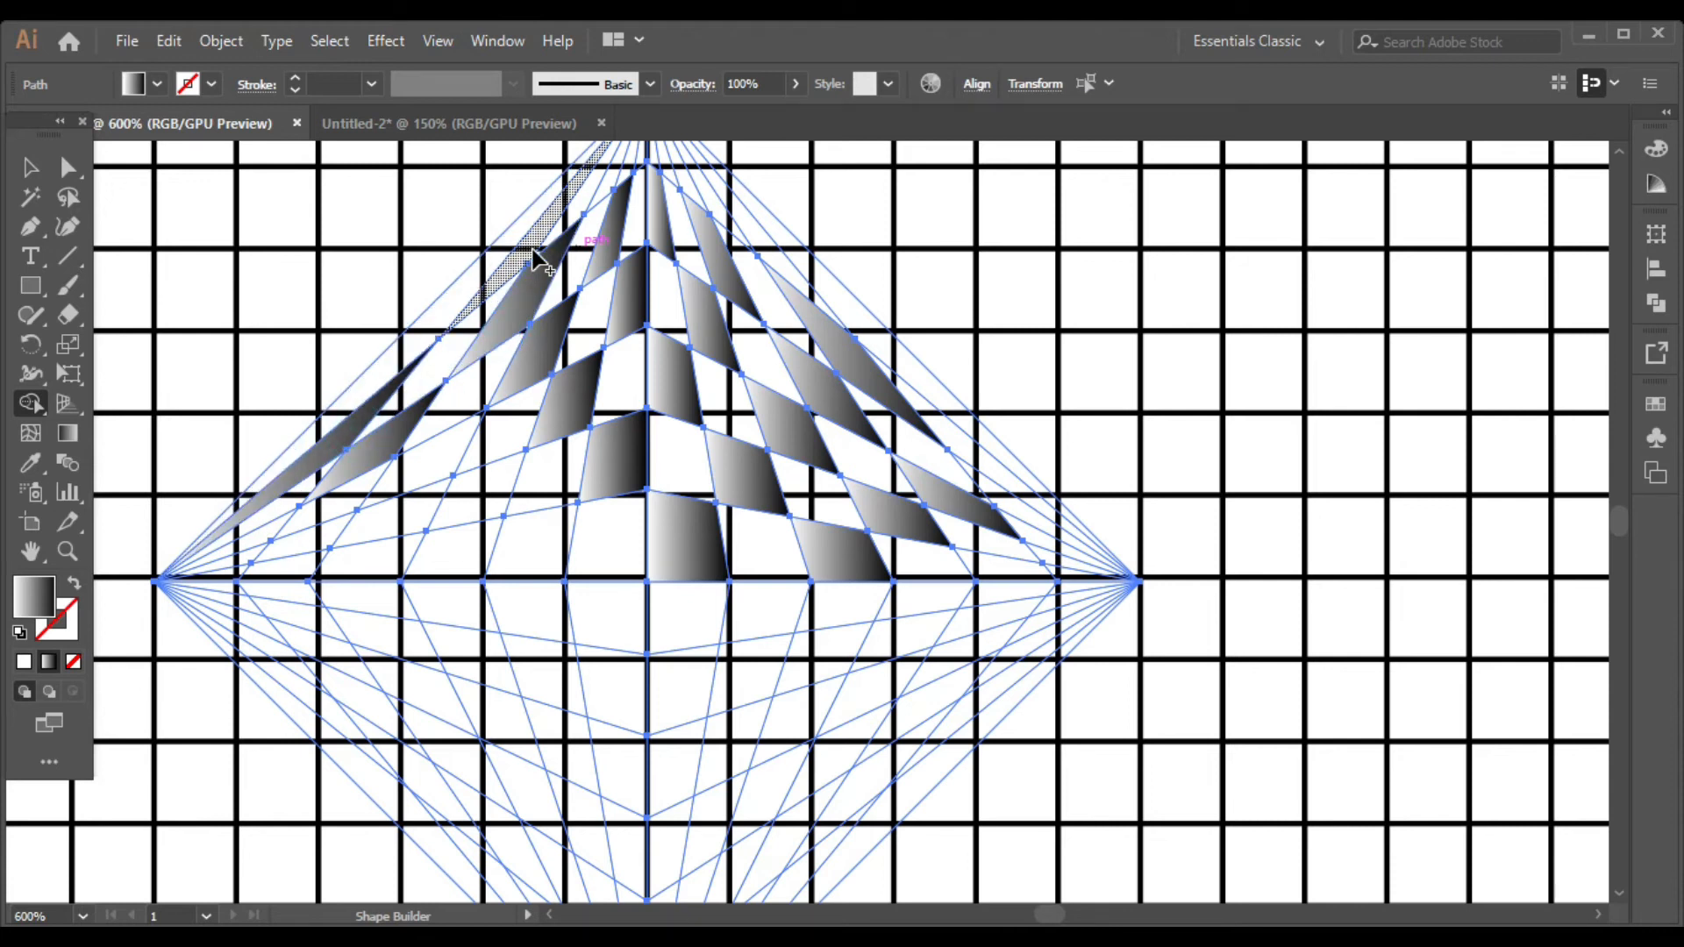
Step: Continue the gradient checkerboard in the cells along the outer edge of the upper-right quarter and near the right tip
{"action": "scroll", "coordinate": [658, 197], "scroll_direction": "up", "scroll_amount": 1}
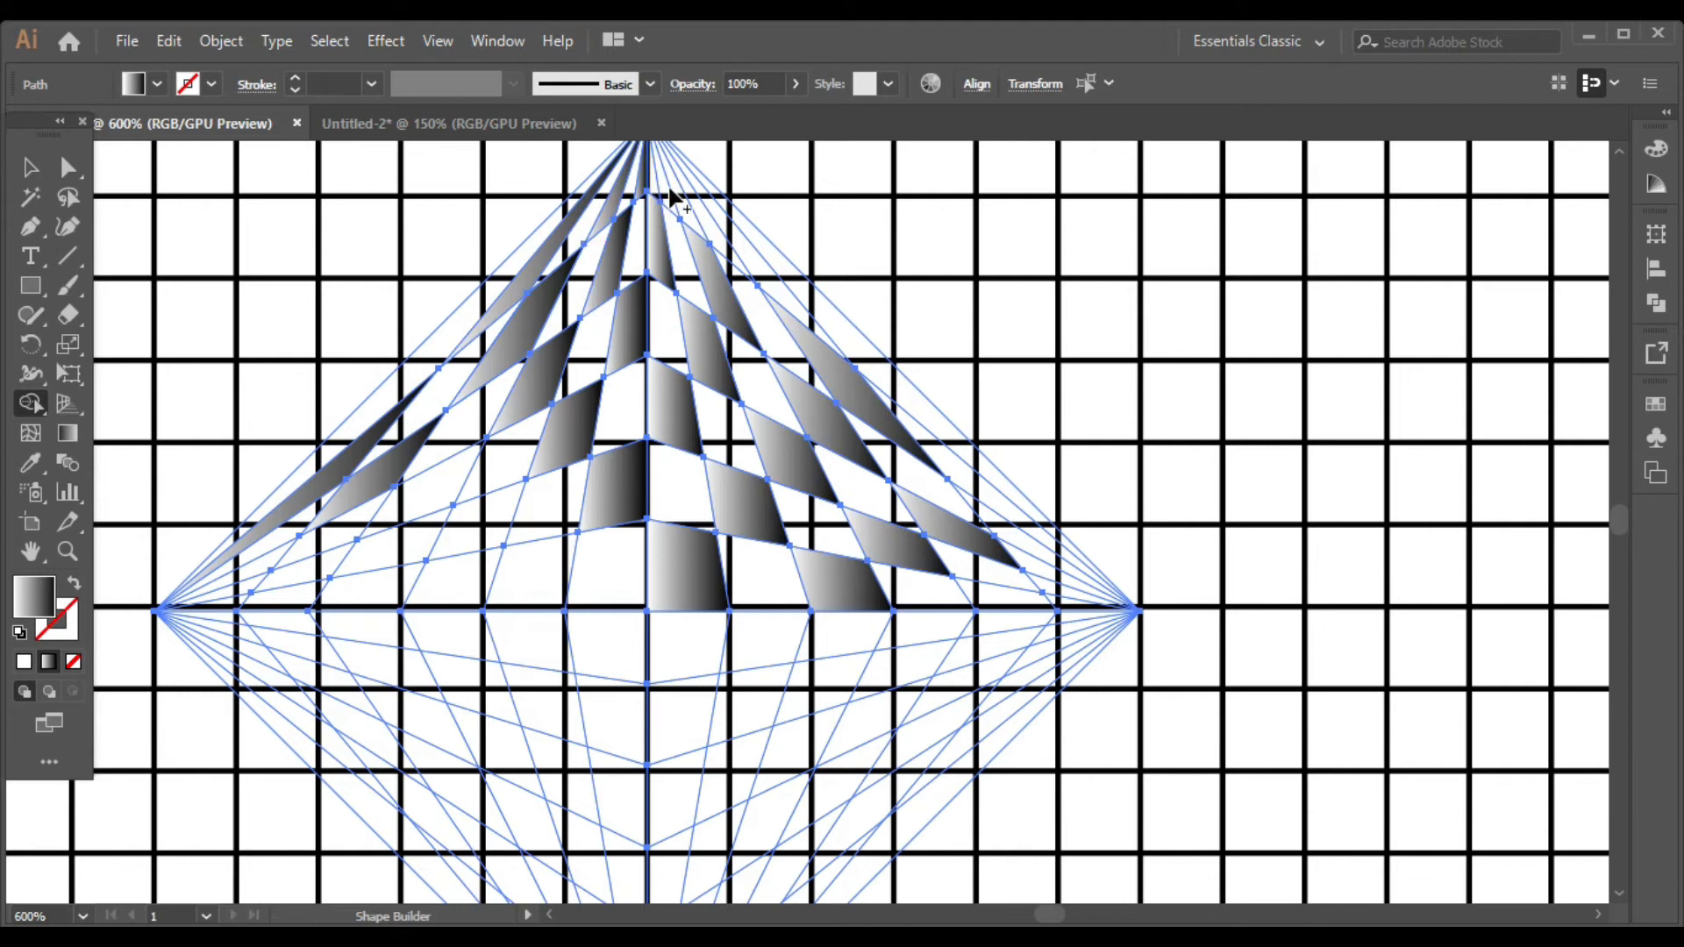
{"action": "left_click", "coordinate": [719, 245]}
{"action": "left_click", "coordinate": [808, 290]}
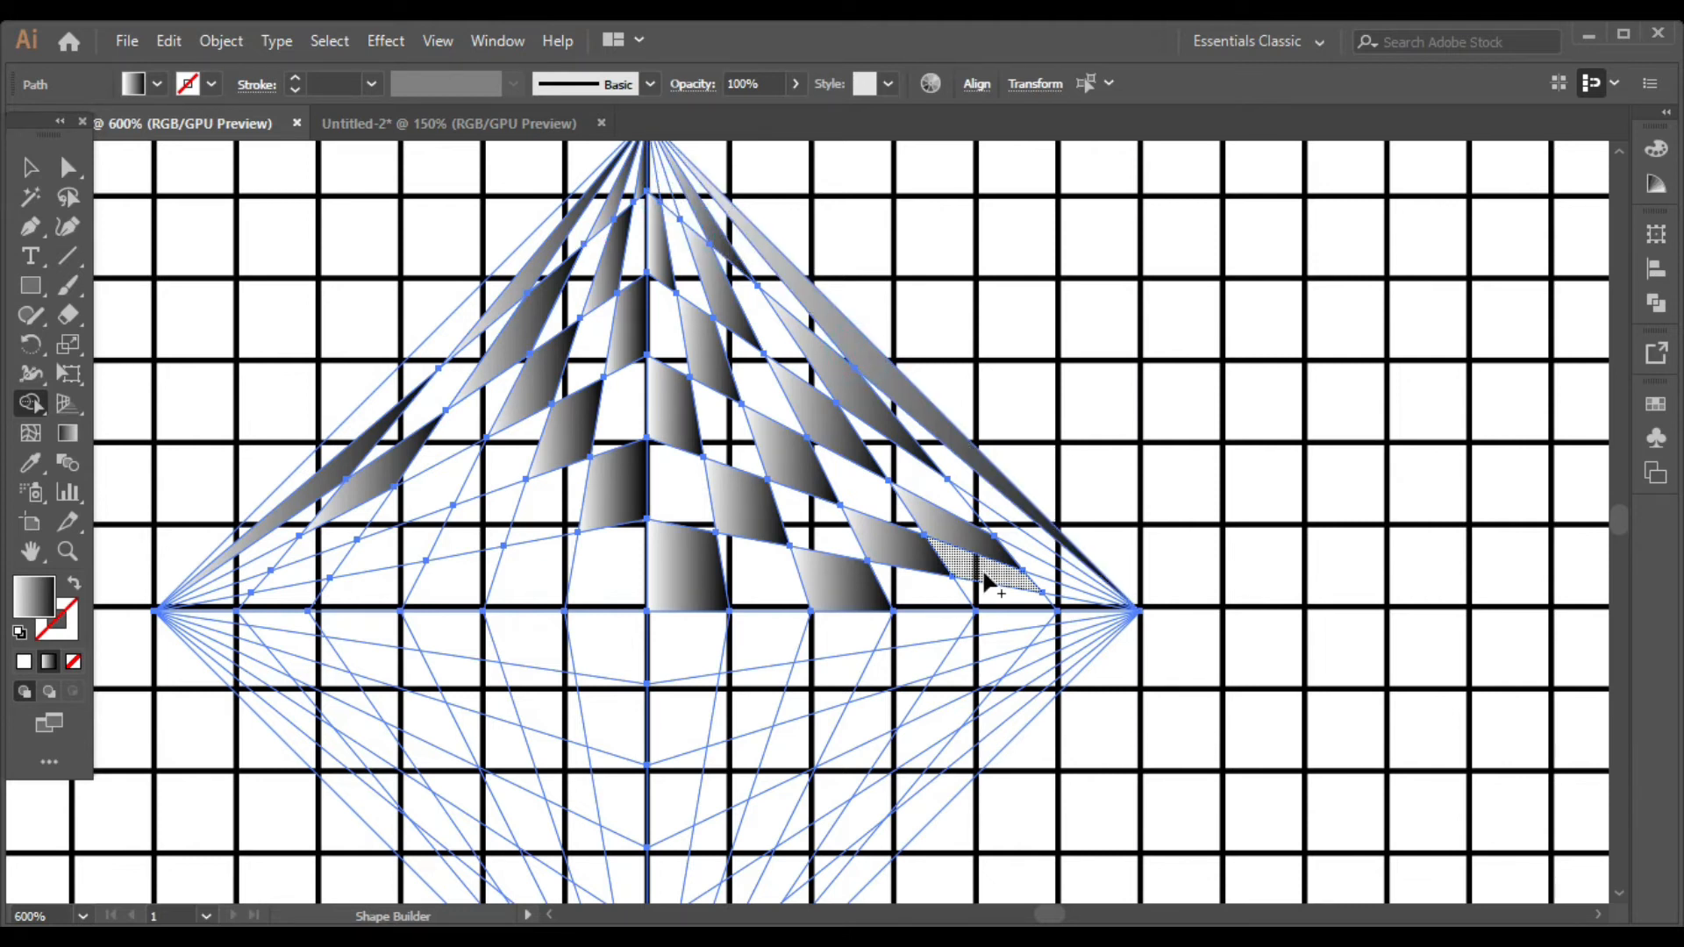
{"action": "scroll", "coordinate": [1007, 481], "scroll_direction": "down", "scroll_amount": 2}
{"action": "left_click", "coordinate": [1004, 561]}
Step: Fill alternating cells just below the horizontal axis, from the centre toward the right tip, with the gradient using Shape Builder
{"action": "scroll", "coordinate": [933, 579], "scroll_direction": "down", "scroll_amount": 2}
{"action": "left_click", "coordinate": [819, 565]}
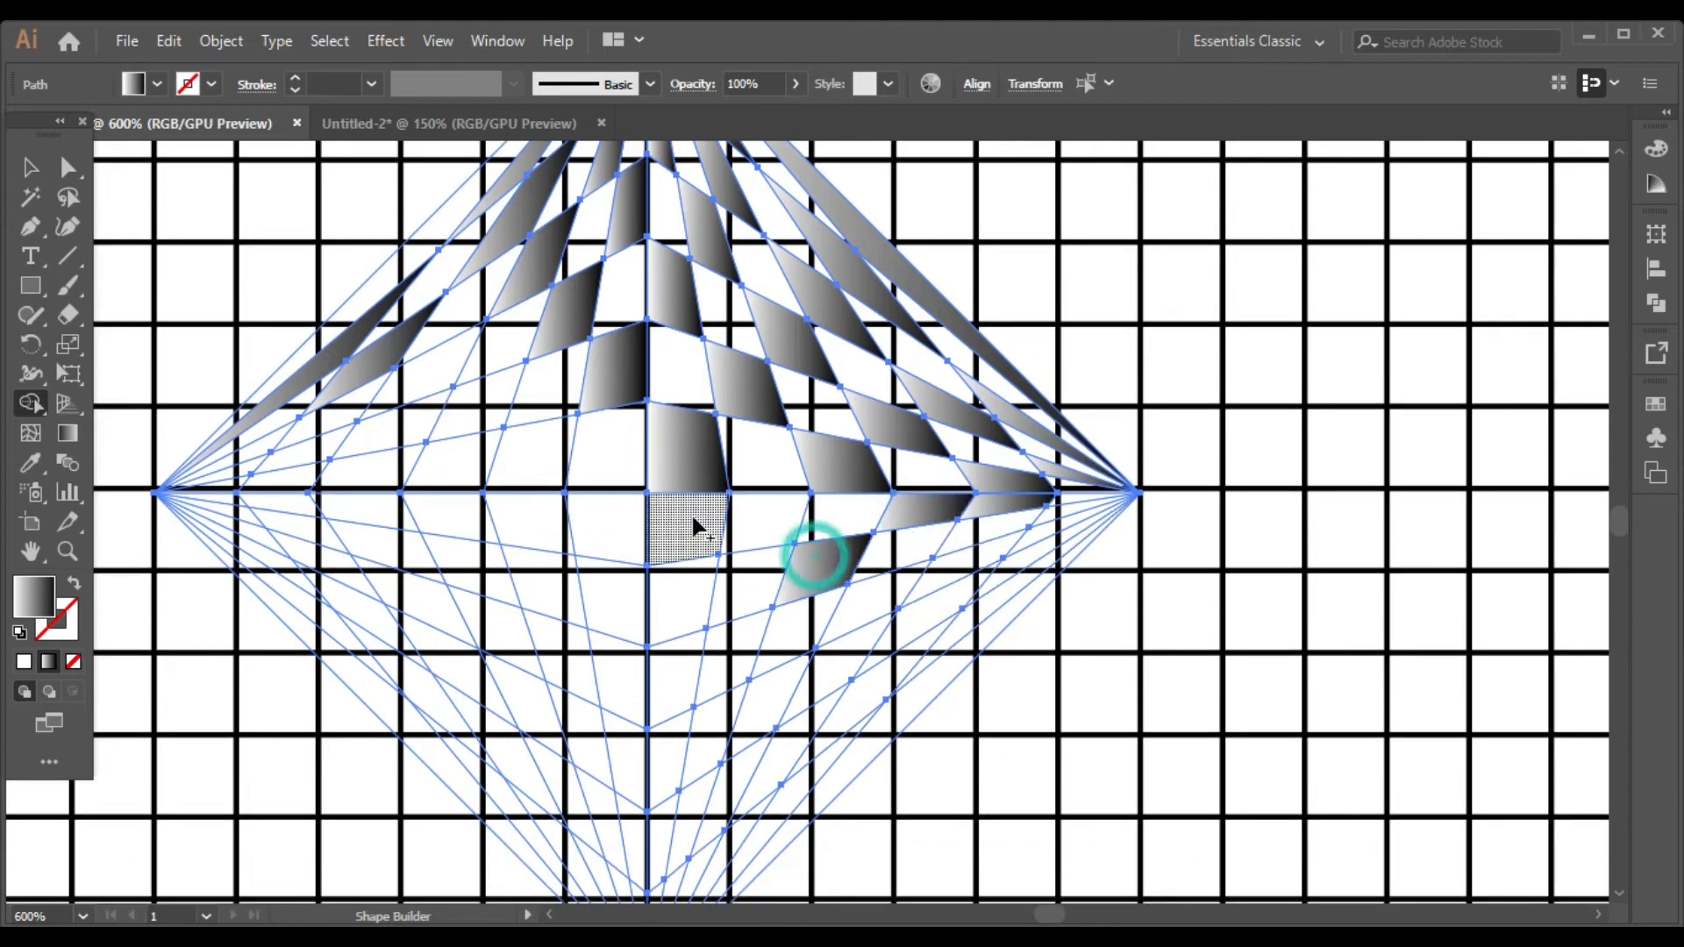
{"action": "left_click", "coordinate": [741, 521]}
{"action": "left_click", "coordinate": [605, 526]}
Step: Fill alternating cells in the inner part of the upper-left quarter, just above the horizontal axis, with the gradient
{"action": "left_click", "coordinate": [526, 451]}
{"action": "left_click", "coordinate": [471, 410]}
{"action": "left_click", "coordinate": [432, 370]}
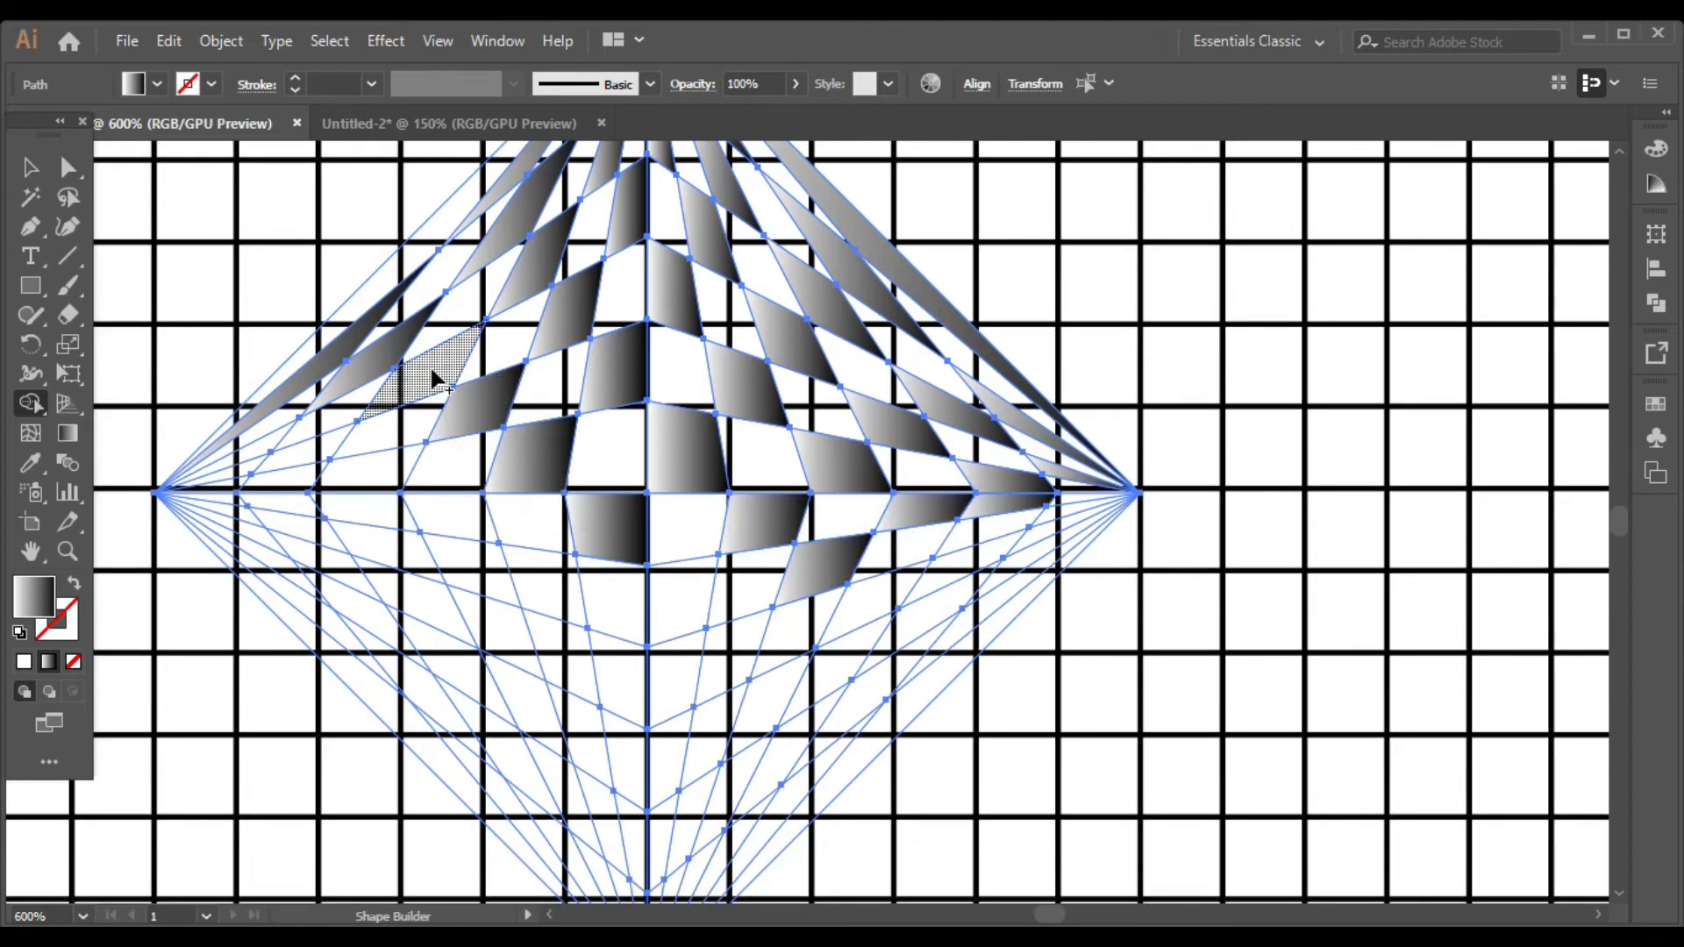
{"action": "left_click", "coordinate": [369, 469]}
Step: Continue the gradient checkerboard across the lower-left quarter and in the cells beside the lower vertical axis
{"action": "scroll", "coordinate": [228, 509], "scroll_direction": "down", "scroll_amount": 1}
{"action": "left_click", "coordinate": [377, 520]}
{"action": "left_click", "coordinate": [281, 478]}
{"action": "left_click", "coordinate": [539, 557]}
{"action": "left_click", "coordinate": [680, 571]}
{"action": "left_click", "coordinate": [730, 627]}
{"action": "left_click", "coordinate": [617, 662]}
{"action": "left_click", "coordinate": [500, 607]}
{"action": "left_click", "coordinate": [434, 627]}
{"action": "left_click", "coordinate": [285, 539]}
{"action": "left_click", "coordinate": [575, 706]}
Step: Fill alternating cells across the lower-right quarter, including the long strip on its outer edge, with the gradient
{"action": "left_click", "coordinate": [668, 726]}
{"action": "left_click", "coordinate": [755, 667]}
{"action": "left_click", "coordinate": [851, 592]}
{"action": "left_click", "coordinate": [943, 561]}
{"action": "left_click", "coordinate": [1035, 505]}
{"action": "left_click", "coordinate": [974, 614]}
Step: Fill alternating cells around the bottom tip and along the outer edge of the lower-left quarter with the gradient
{"action": "scroll", "coordinate": [973, 614], "scroll_direction": "down", "scroll_amount": 1}
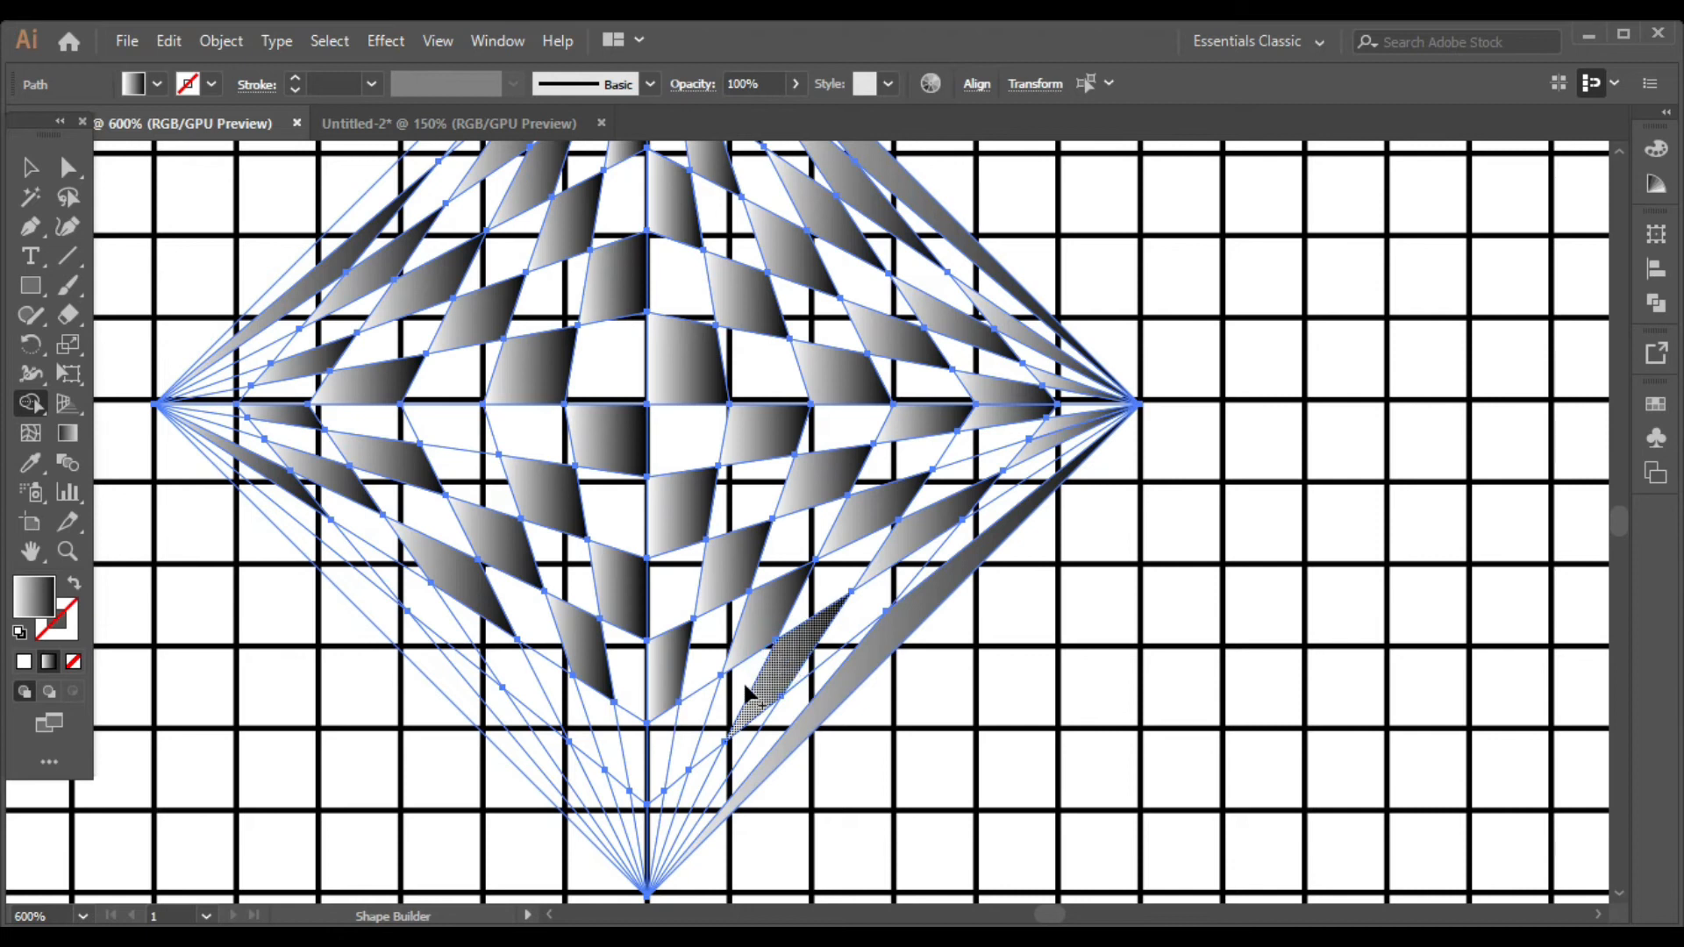
{"action": "left_click", "coordinate": [691, 735]}
{"action": "left_click", "coordinate": [682, 808]}
{"action": "left_click", "coordinate": [630, 750]}
{"action": "left_click", "coordinate": [449, 621]}
{"action": "left_click", "coordinate": [261, 503]}
{"action": "scroll", "coordinate": [631, 807], "scroll_direction": "down", "scroll_amount": 1}
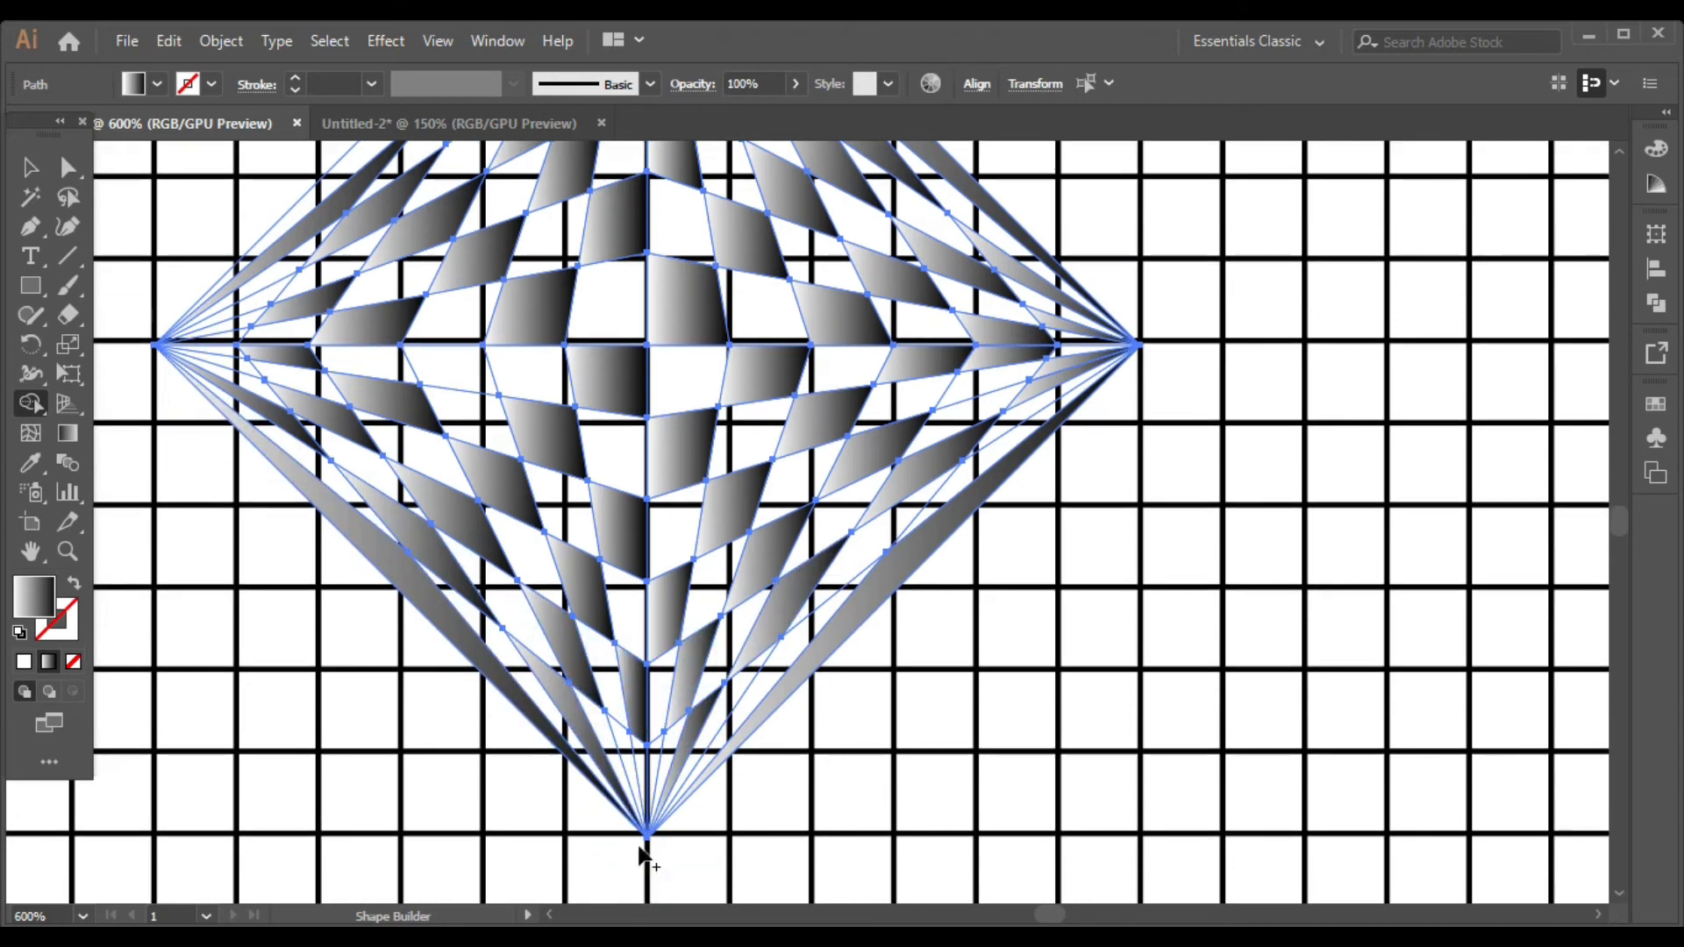
Step: Fill the cell beside the left tip and restore the white-to-black gradient as the fill for Shape Builder
{"action": "scroll", "coordinate": [719, 772], "scroll_direction": "up", "scroll_amount": 1}
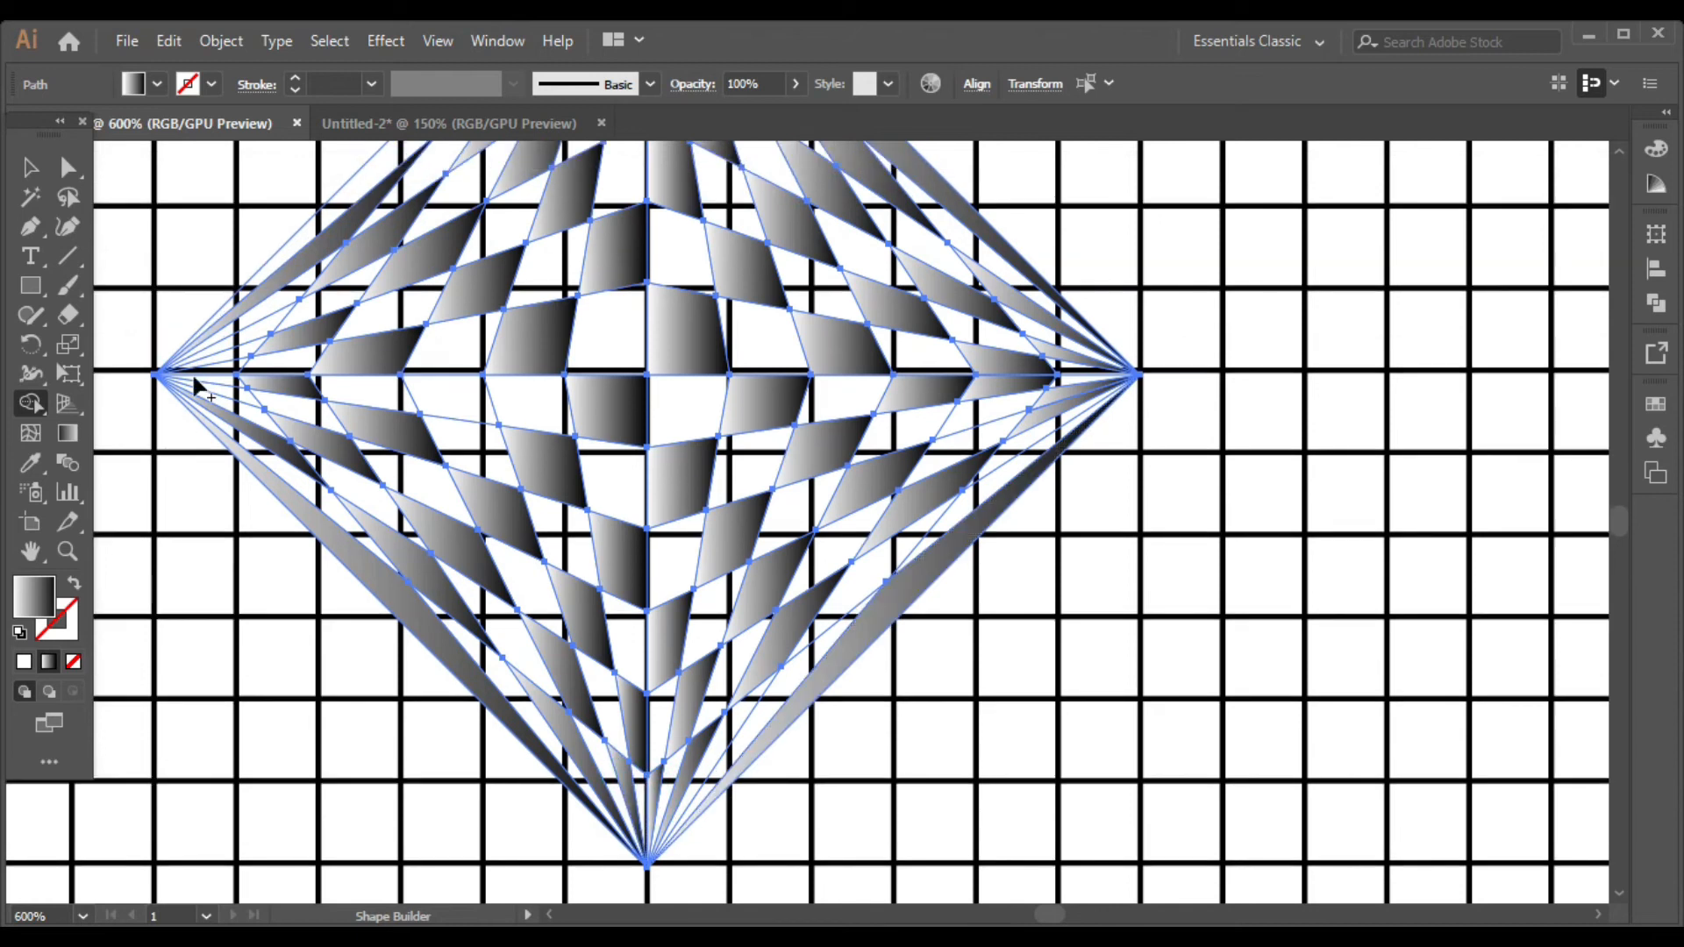
{"action": "left_click", "coordinate": [246, 399]}
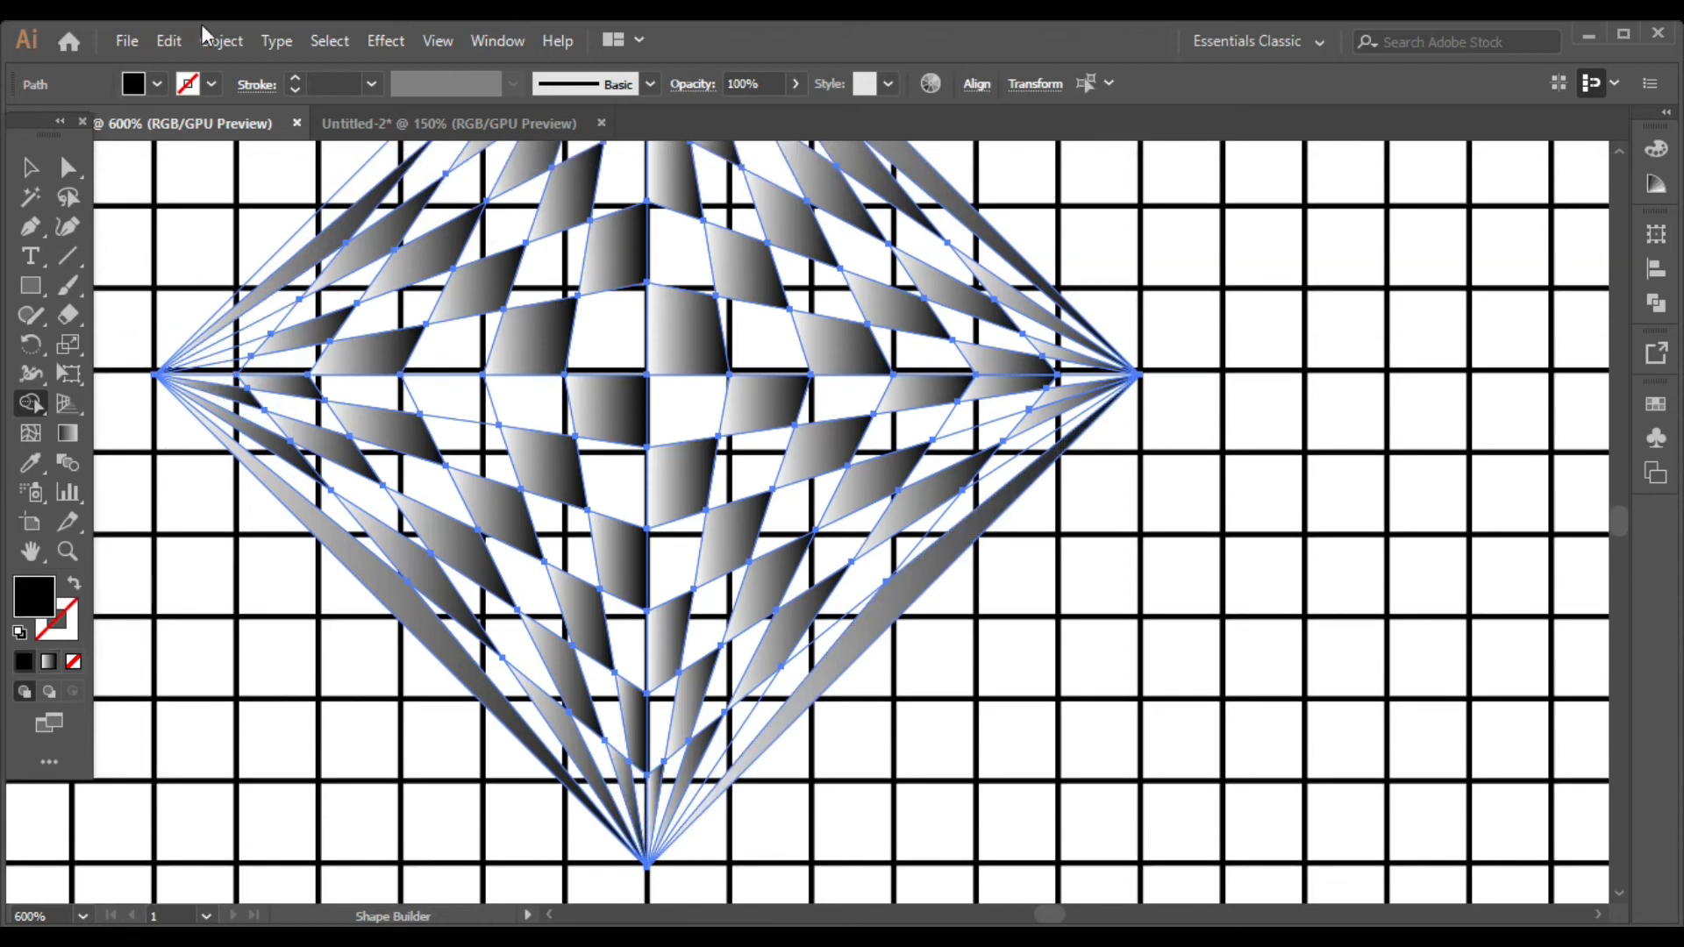
{"action": "left_click", "coordinate": [157, 86]}
{"action": "left_click", "coordinate": [32, 175]}
{"action": "left_click", "coordinate": [45, 394]}
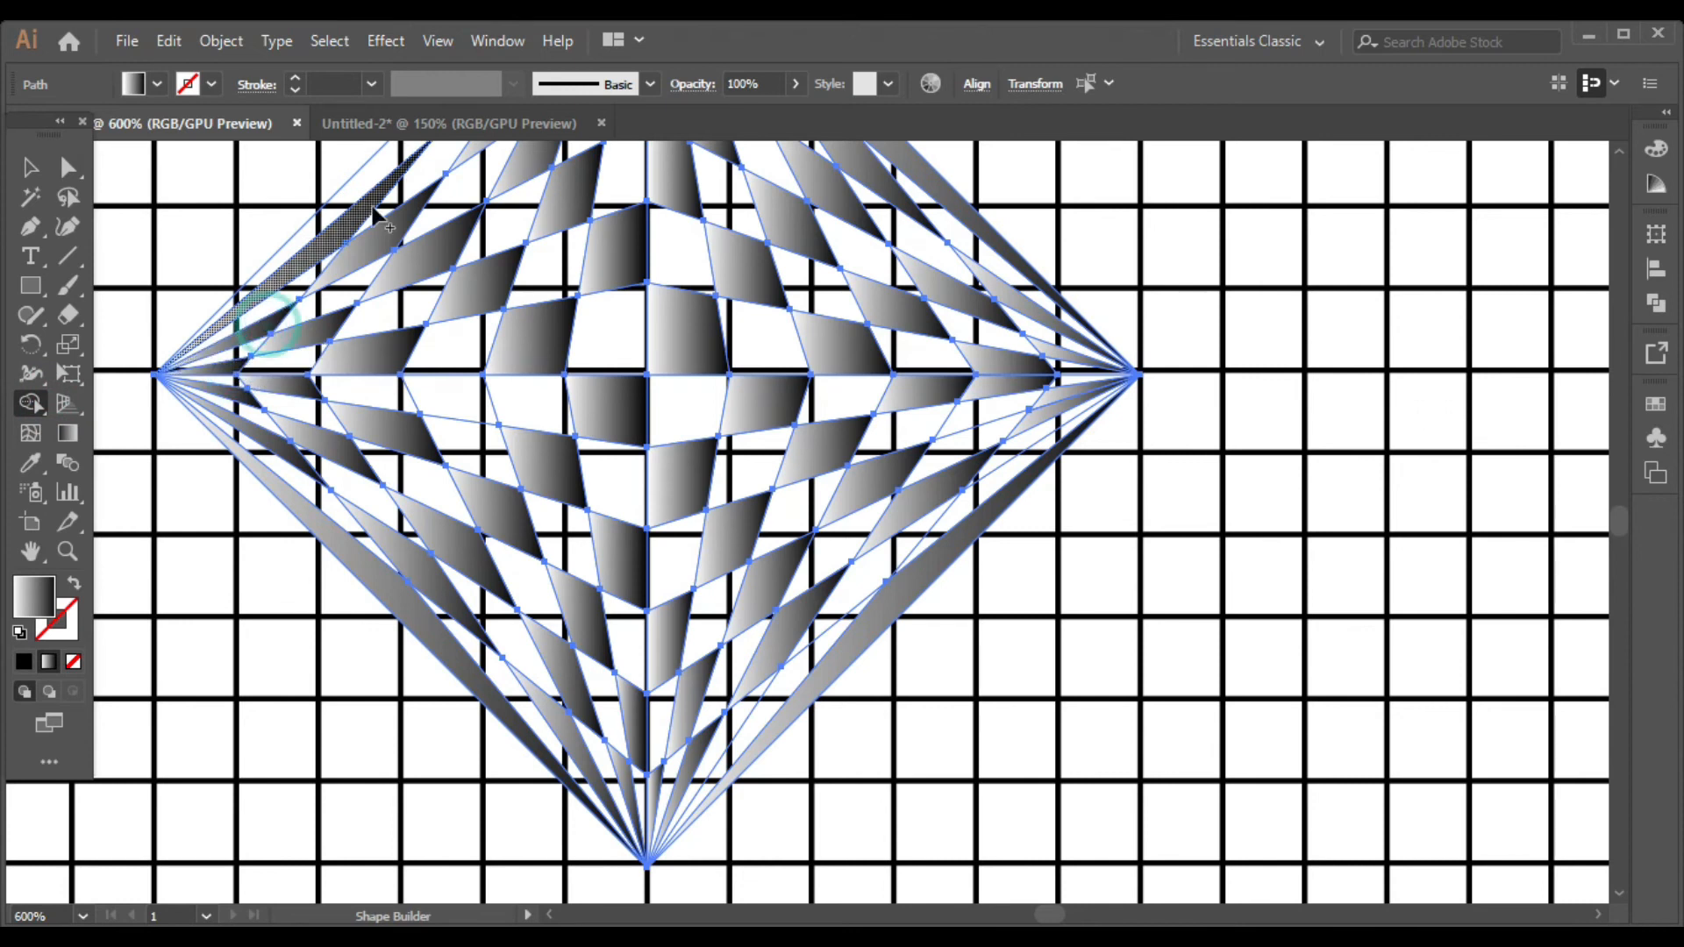
Step: Fill the remaining alternating cells along the upper-left outer edge and around the top and right tips with the gradient
{"action": "scroll", "coordinate": [350, 226], "scroll_direction": "up", "scroll_amount": 9}
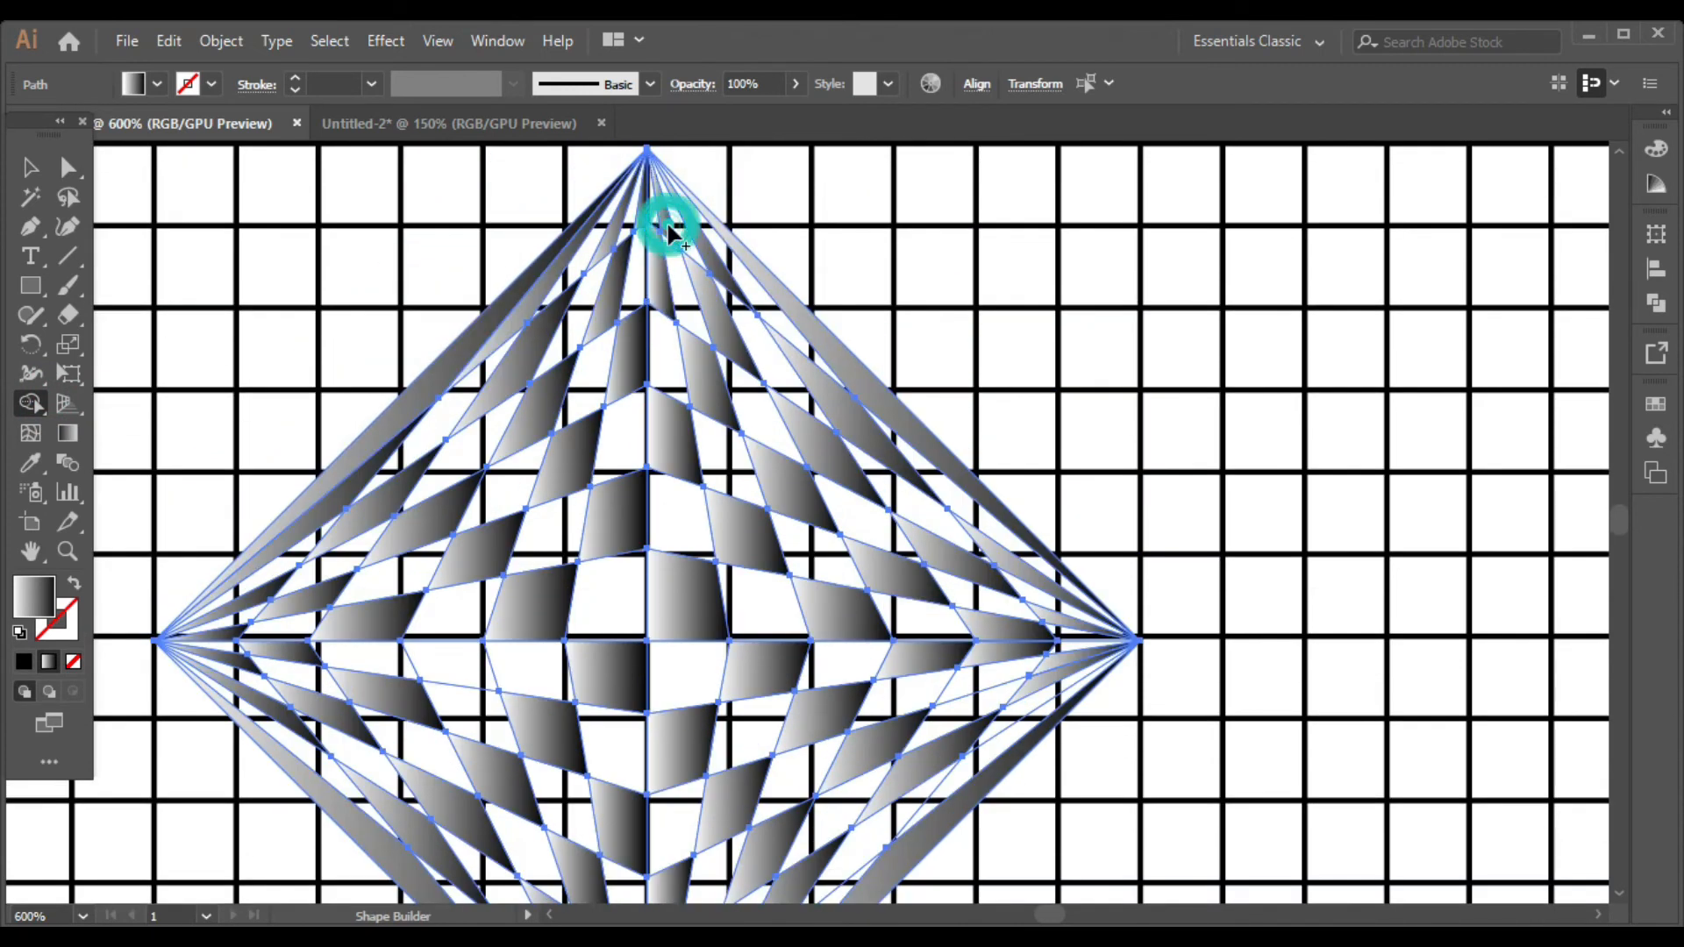
{"action": "scroll", "coordinate": [818, 295], "scroll_direction": "down", "scroll_amount": 4}
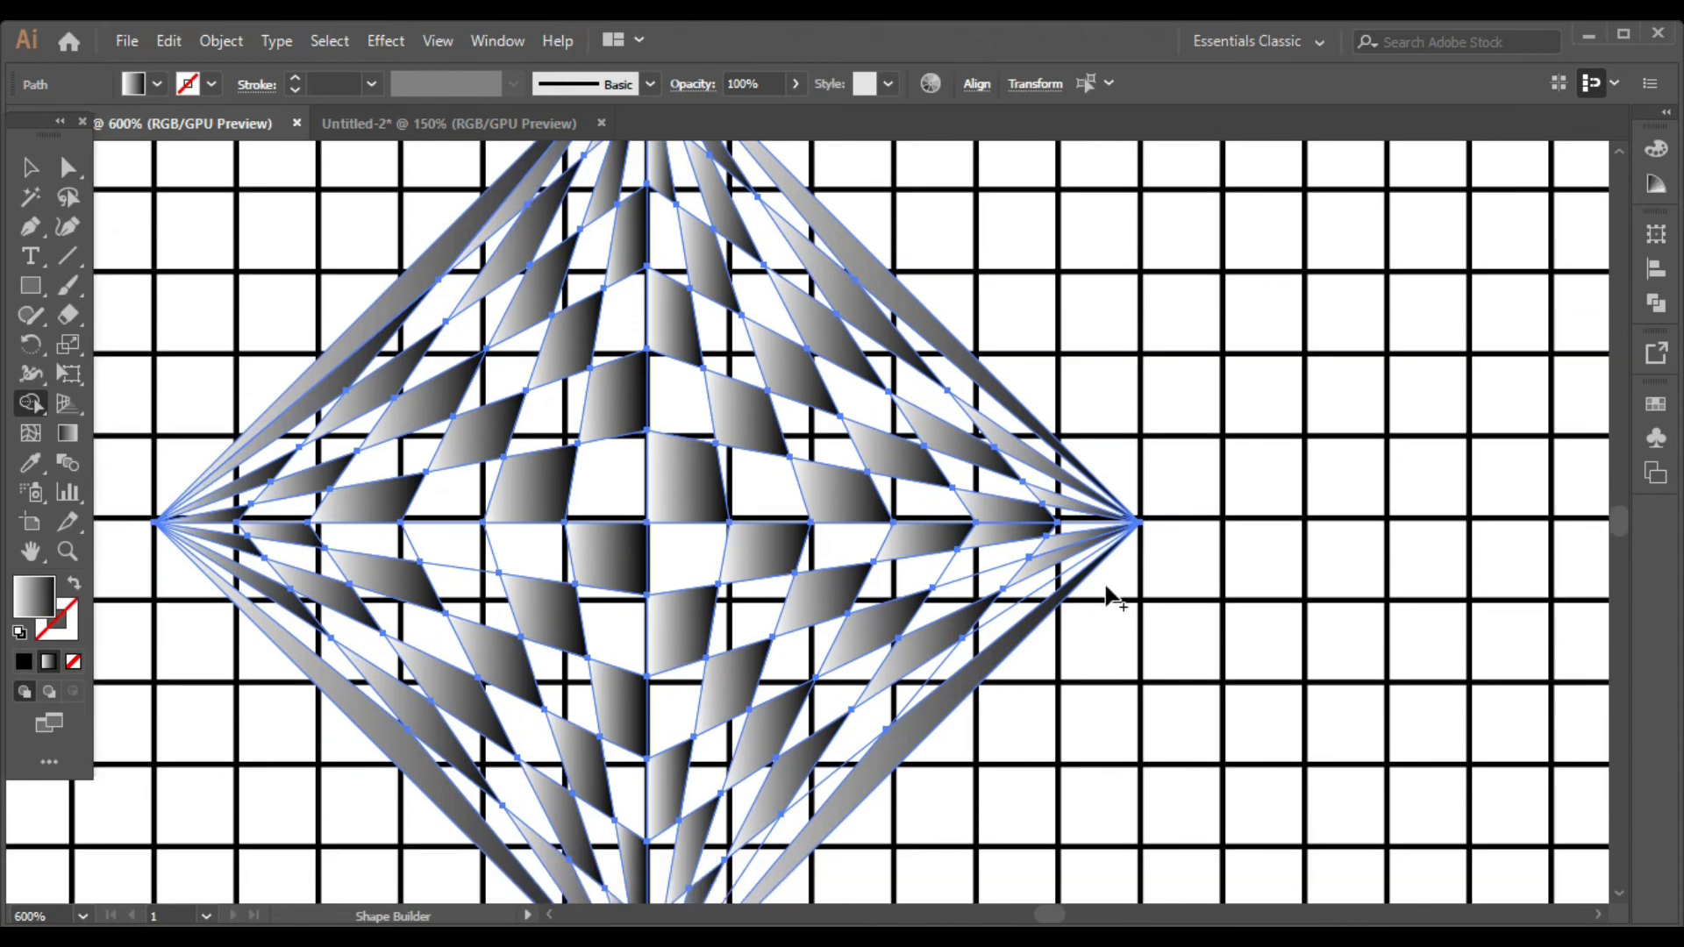
{"action": "scroll", "coordinate": [978, 381], "scroll_direction": "down", "scroll_amount": 2}
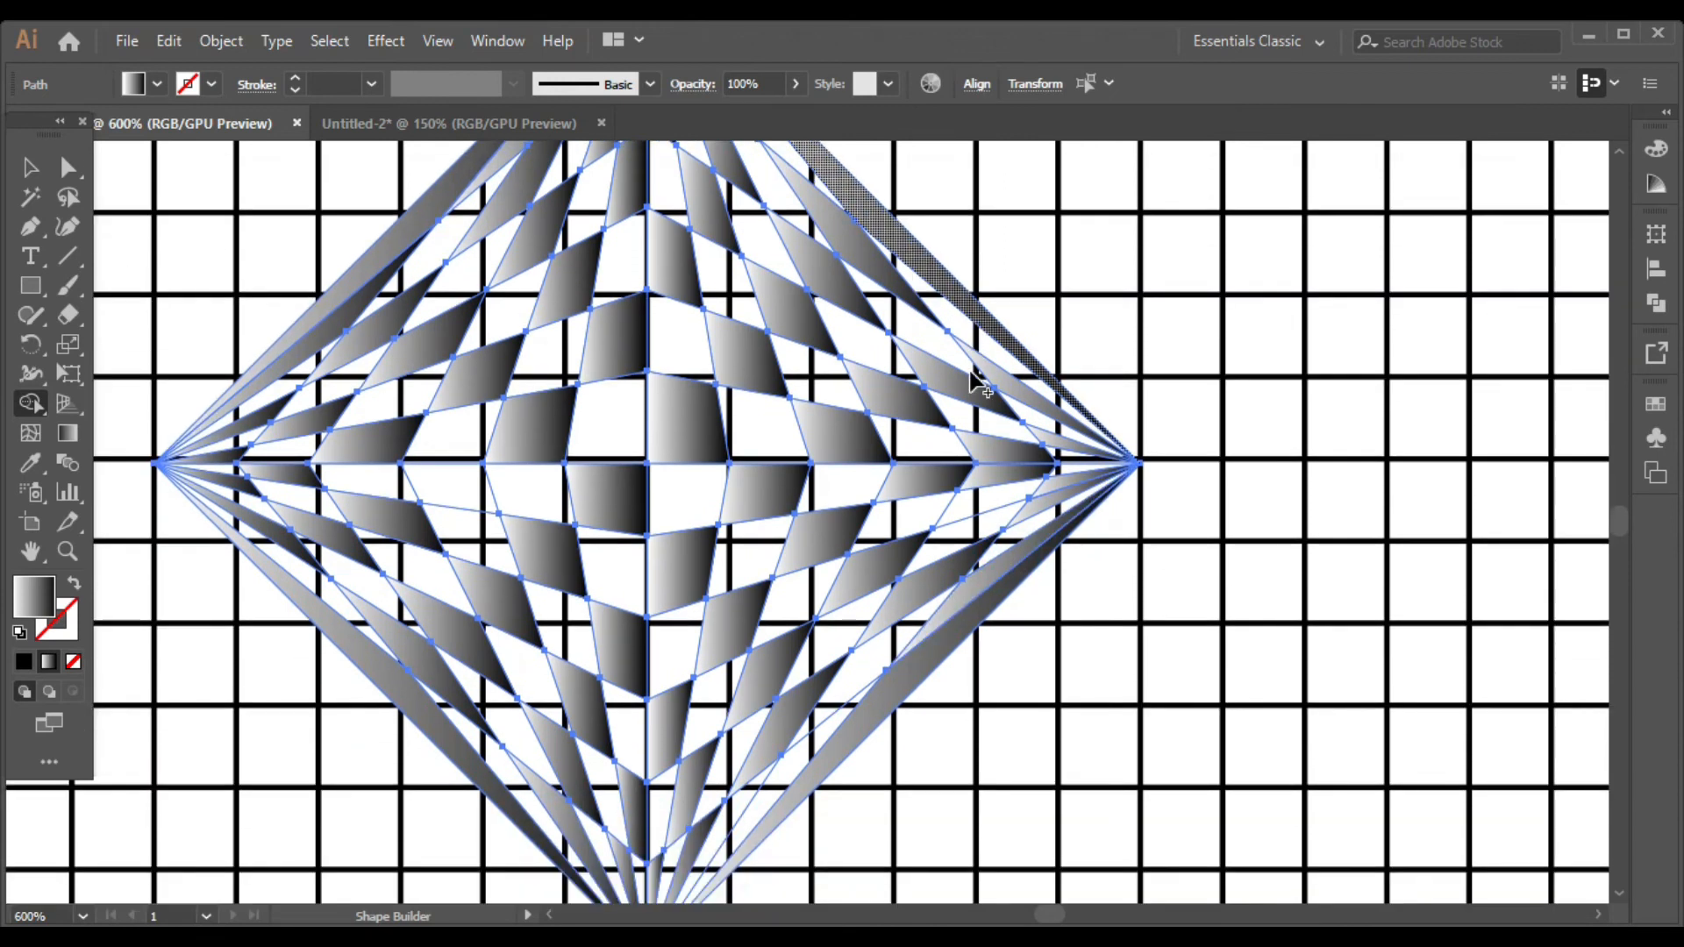
{"action": "scroll", "coordinate": [978, 381], "scroll_direction": "down", "scroll_amount": 3}
{"action": "scroll", "coordinate": [1010, 707], "scroll_direction": "up", "scroll_amount": 2}
{"action": "scroll", "coordinate": [1008, 707], "scroll_direction": "down", "scroll_amount": 4}
{"action": "scroll", "coordinate": [1004, 707], "scroll_direction": "up", "scroll_amount": 2}
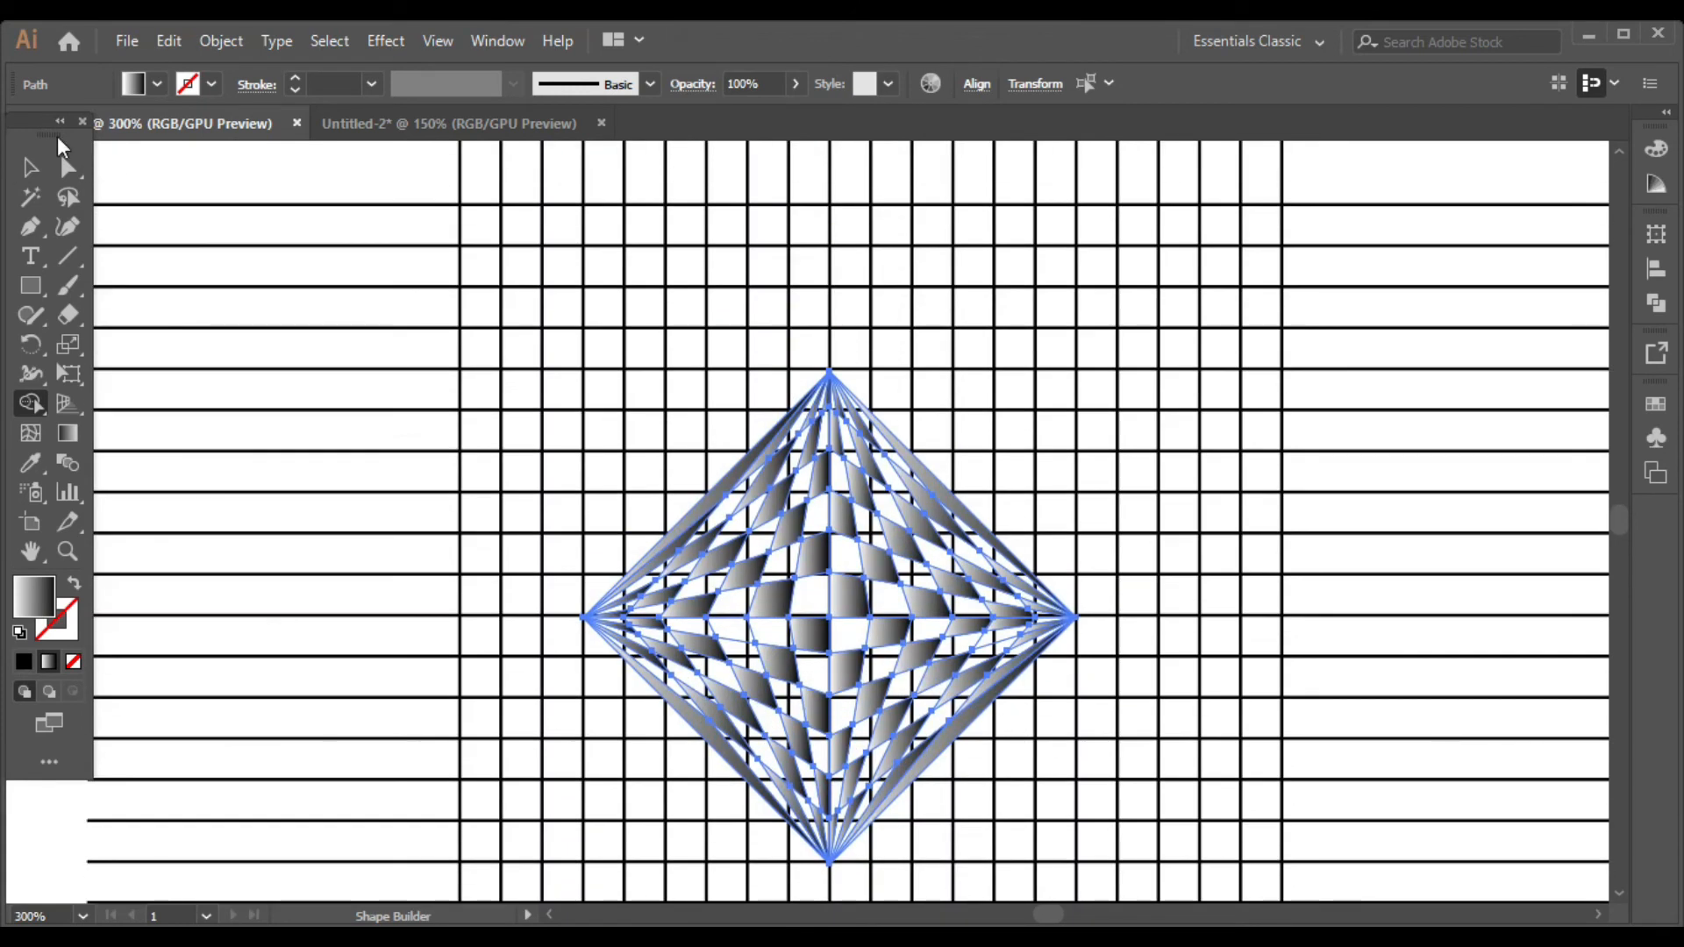
Step: Select all pieces of the diamond and set their fill to solid black
{"action": "key", "text": "v"}
{"action": "left_click", "coordinate": [212, 379]}
{"action": "scroll", "coordinate": [503, 390], "scroll_direction": "down", "scroll_amount": 2}
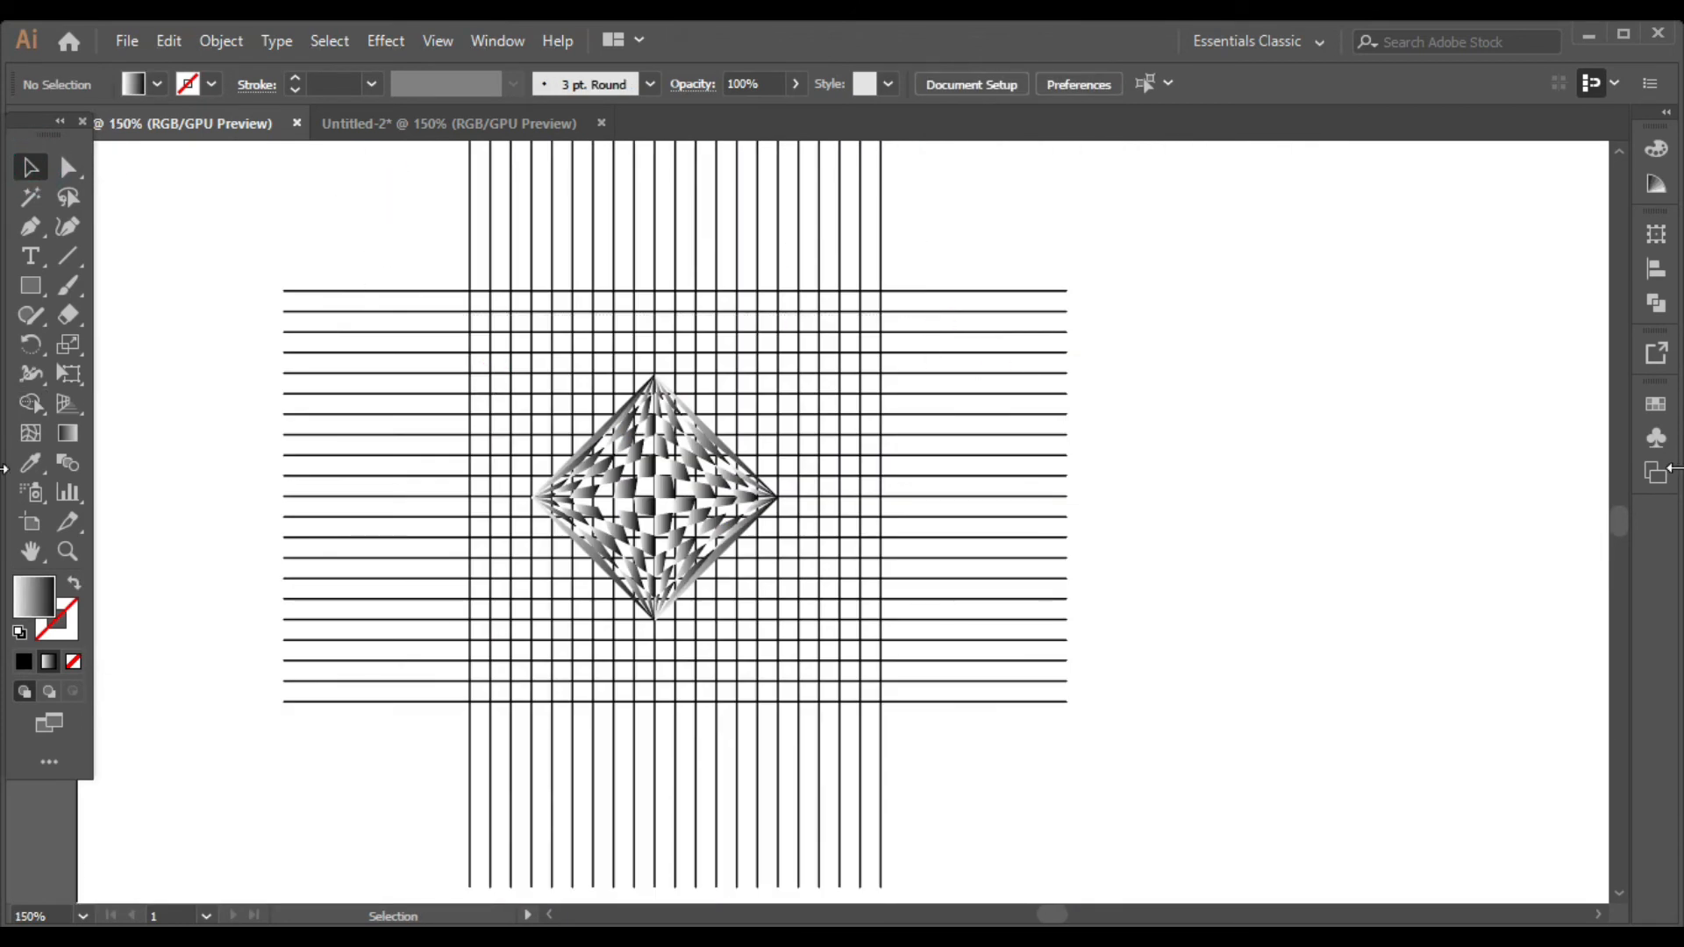
{"action": "scroll", "coordinate": [669, 423], "scroll_direction": "up", "scroll_amount": 2}
{"action": "left_click_drag", "start_coordinate": [392, 307], "coordinate": [872, 737]}
{"action": "left_click", "coordinate": [157, 85]}
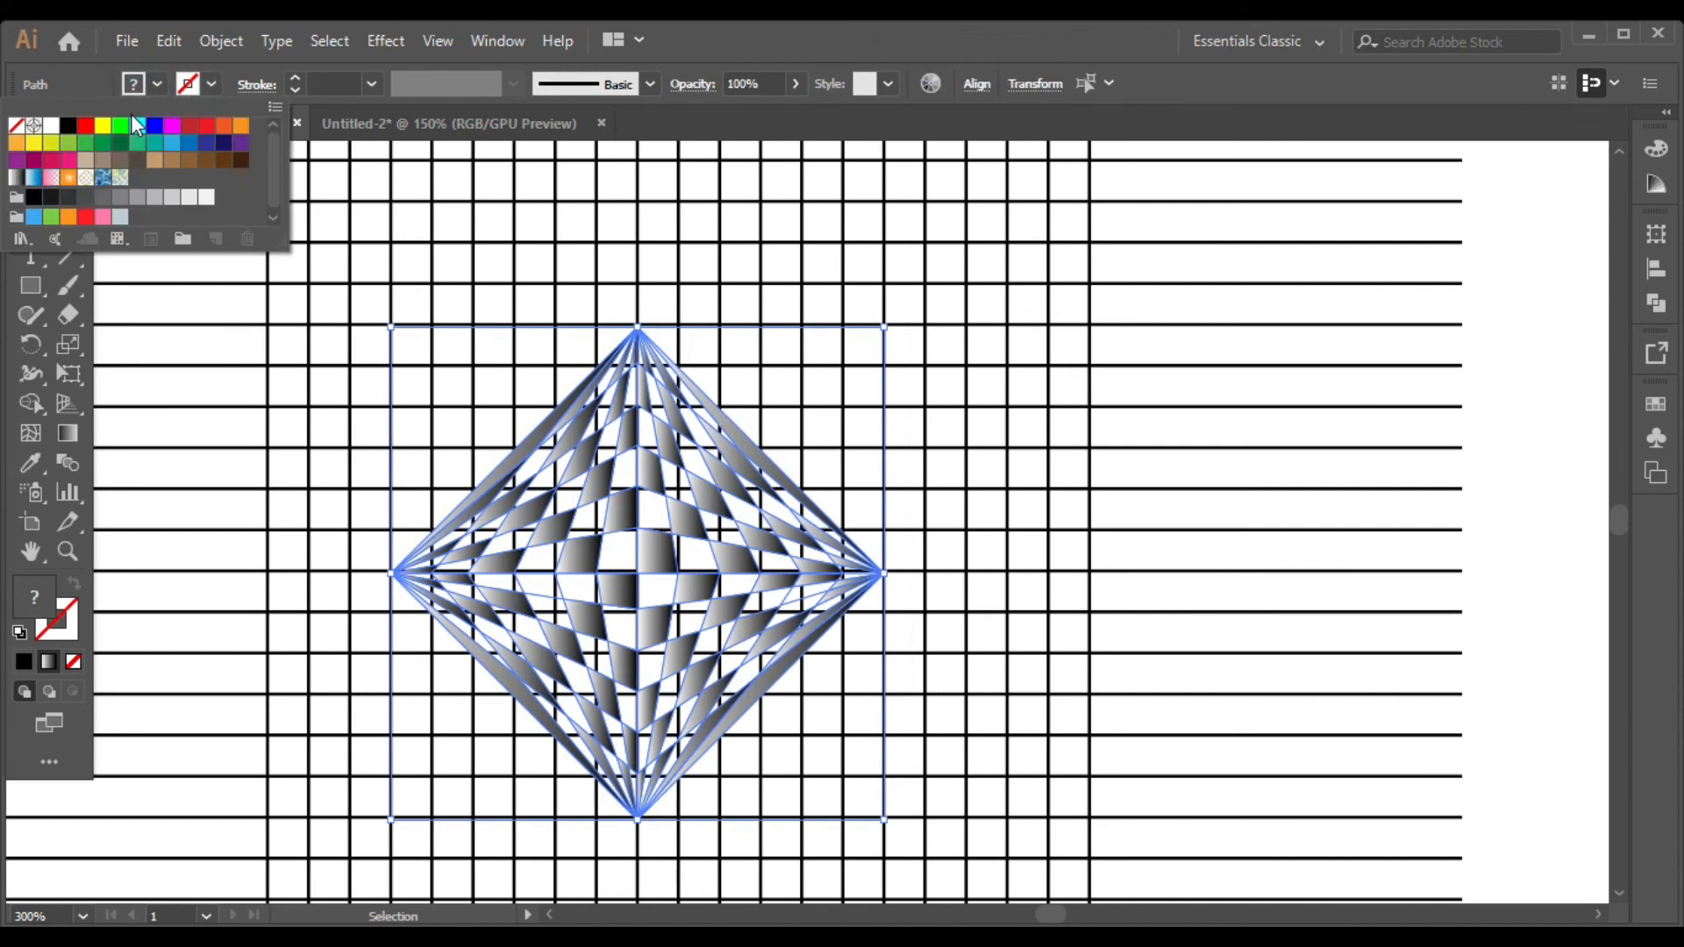
{"action": "left_click", "coordinate": [209, 129]}
{"action": "left_click", "coordinate": [34, 161]}
{"action": "left_click", "coordinate": [69, 128]}
{"action": "left_click", "coordinate": [86, 128]}
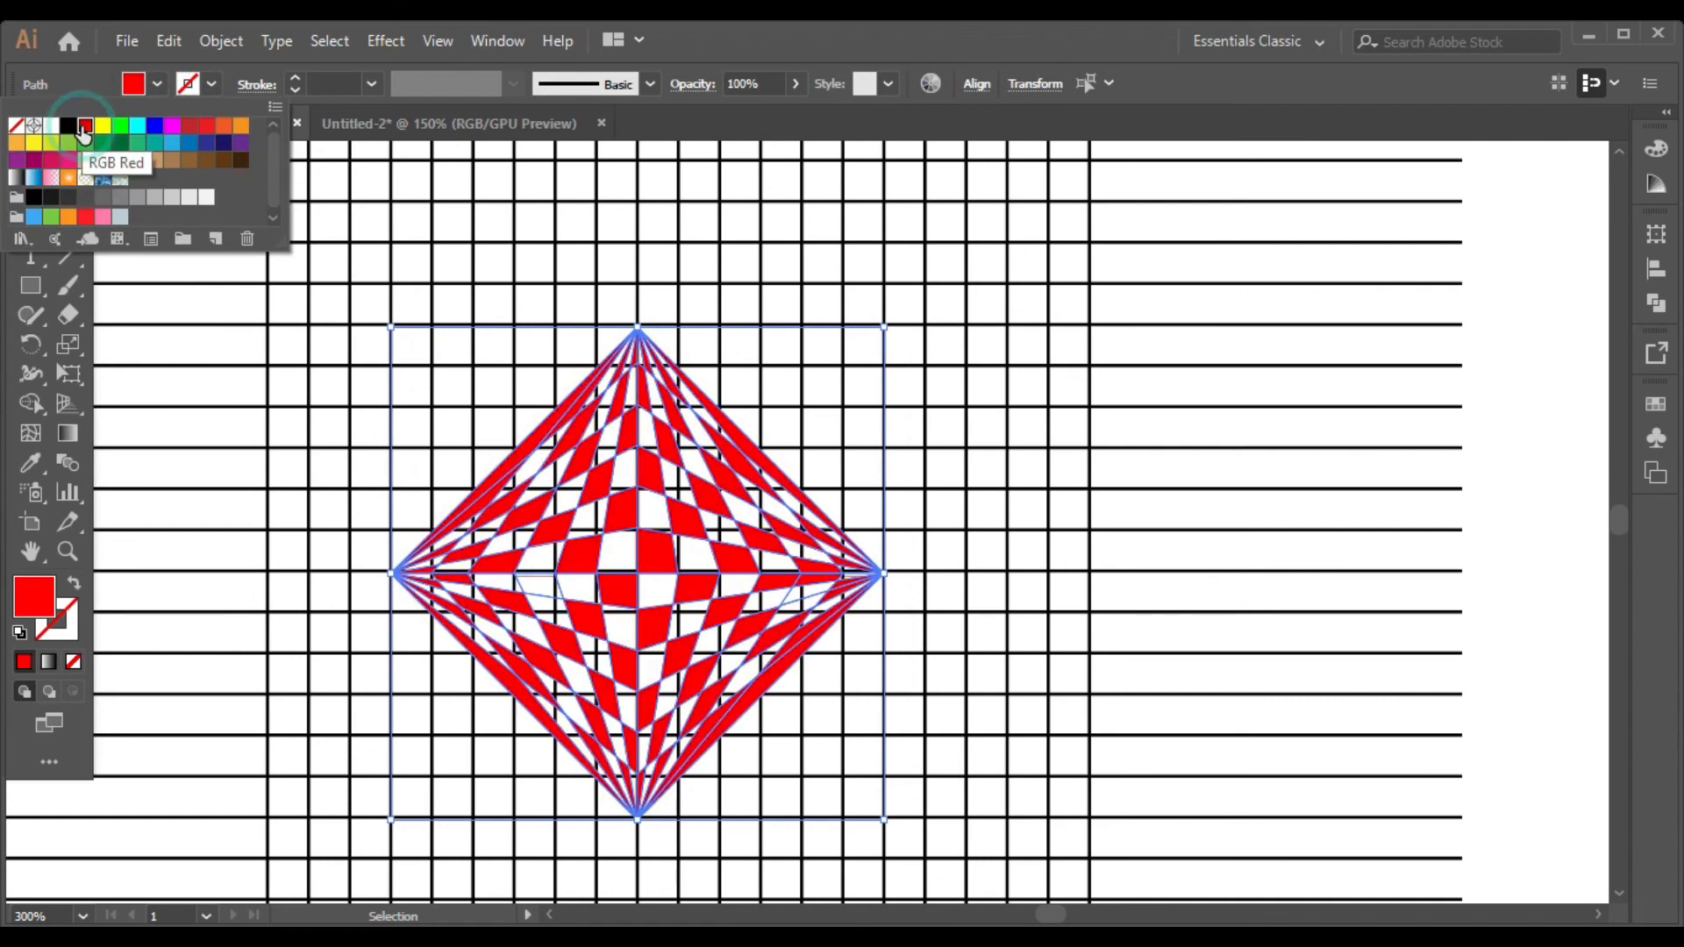
{"action": "left_click", "coordinate": [68, 127]}
{"action": "left_click", "coordinate": [1083, 364]}
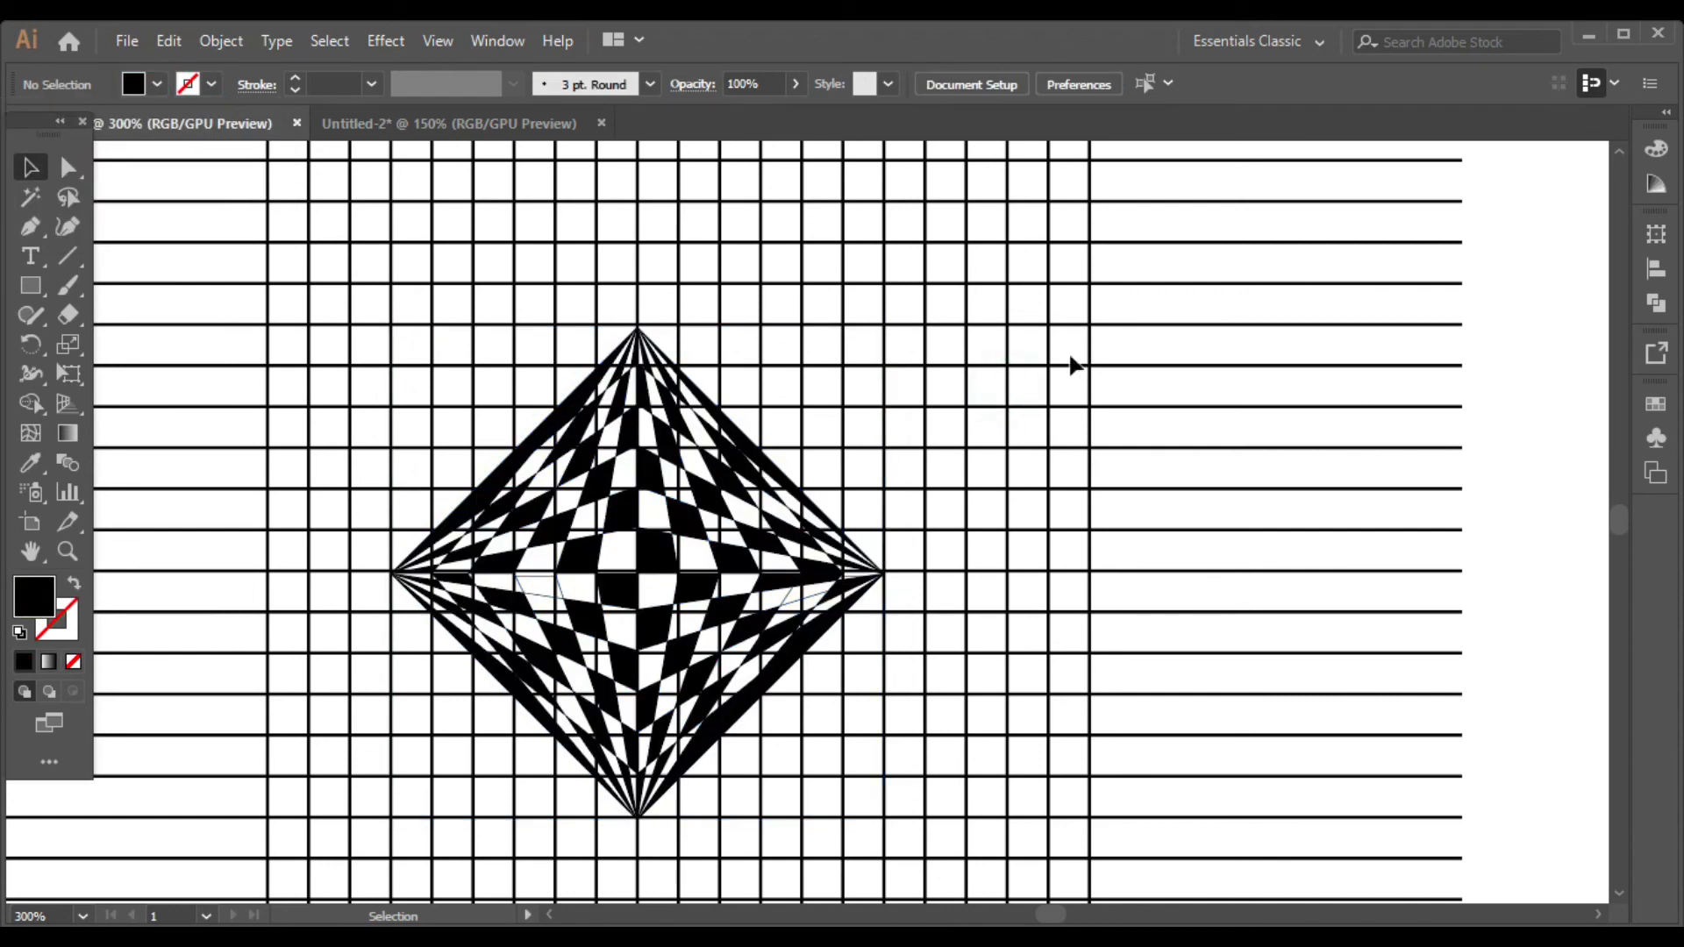
{"action": "scroll", "coordinate": [564, 438], "scroll_direction": "up", "scroll_amount": 2}
{"action": "scroll", "coordinate": [527, 386], "scroll_direction": "down", "scroll_amount": 3}
{"action": "left_click", "coordinate": [485, 301]}
{"action": "scroll", "coordinate": [1168, 298], "scroll_direction": "down", "scroll_amount": 2}
{"action": "scroll", "coordinate": [1306, 677], "scroll_direction": "up", "scroll_amount": 1}
{"action": "left_click_drag", "start_coordinate": [1306, 675], "coordinate": [988, 665]}
{"action": "left_click", "coordinate": [1067, 665]}
Step: Unlock the background grid lines in the layer list
{"action": "left_click", "coordinate": [504, 51]}
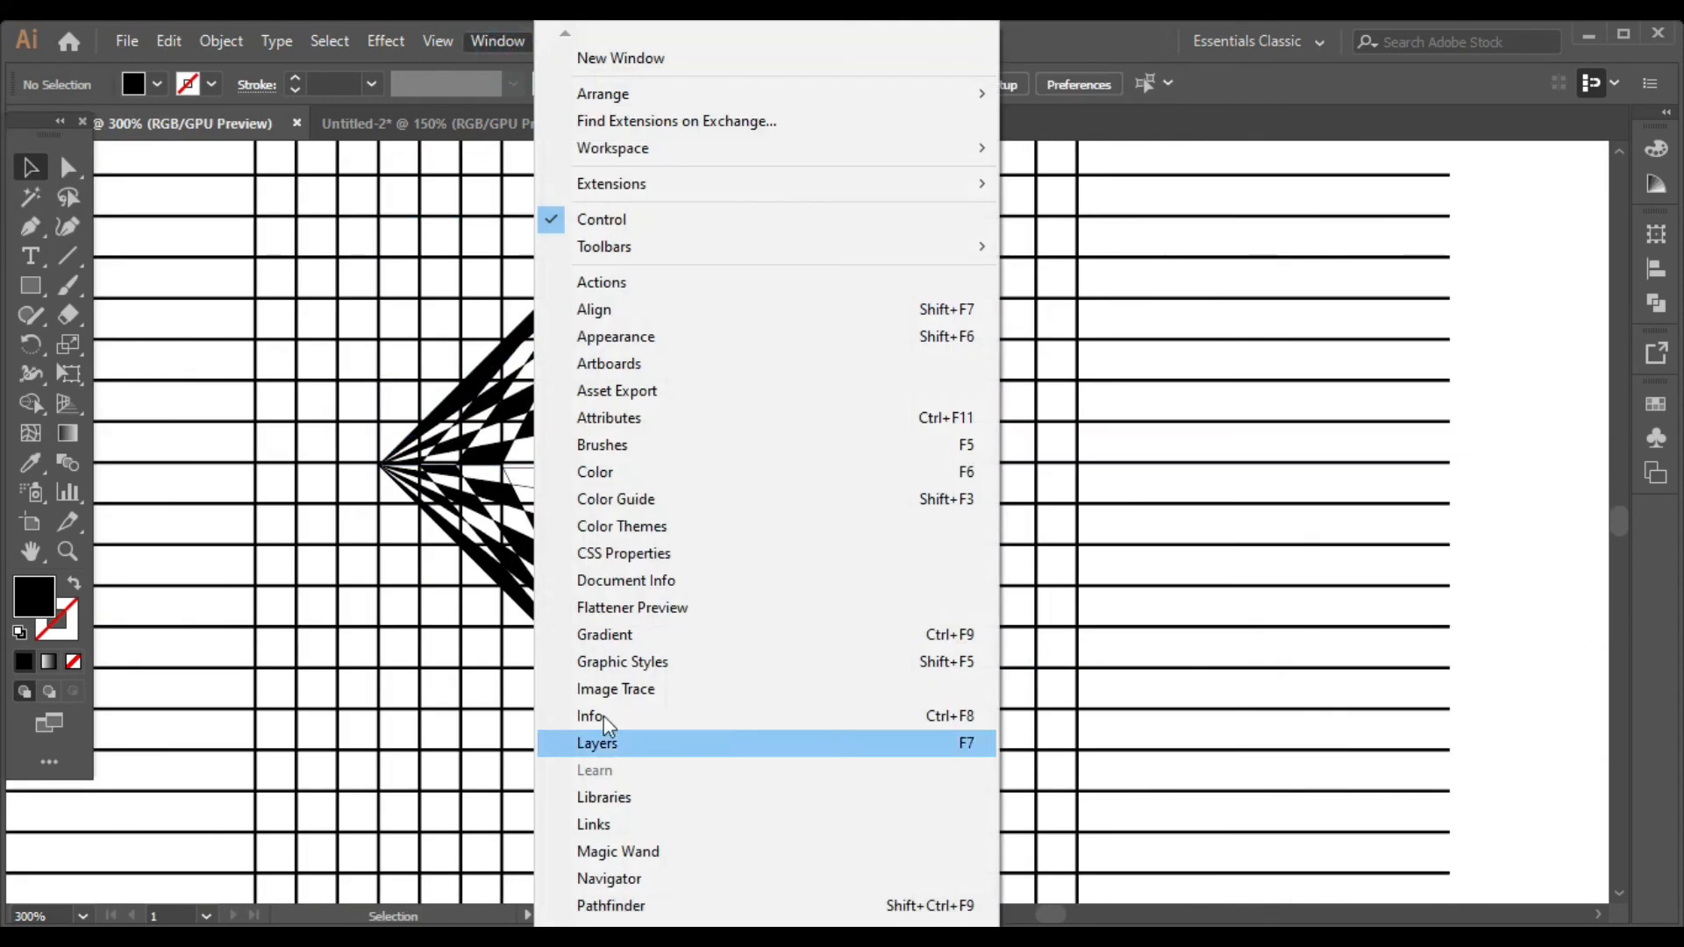
{"action": "left_click", "coordinate": [599, 746]}
{"action": "scroll", "coordinate": [1409, 663], "scroll_direction": "down", "scroll_amount": 5}
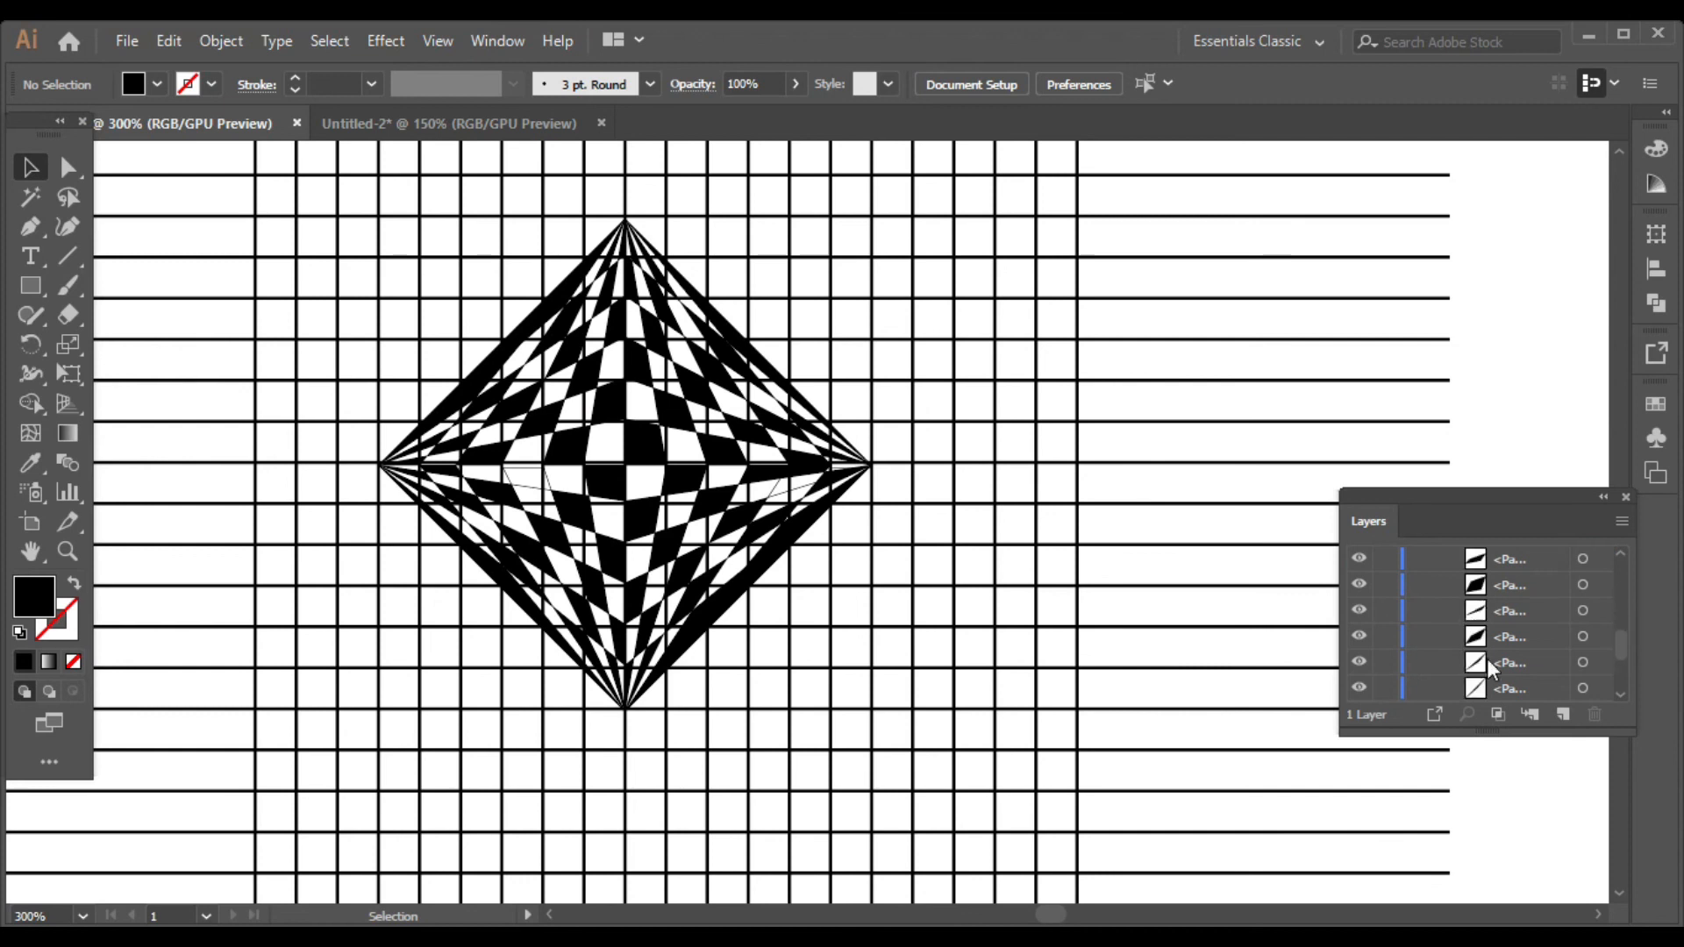
{"action": "left_click", "coordinate": [1385, 663]}
{"action": "left_click", "coordinate": [1626, 497]}
Step: Delete the horizontal and vertical grid lines behind the diamond
{"action": "left_click", "coordinate": [1319, 584]}
{"action": "key", "text": "Delete"}
{"action": "left_click", "coordinate": [1079, 537]}
{"action": "key", "text": "Delete"}
Step: Select the whole diamond and fill its missed cells just below the horizontal axis with black using Shape Builder
{"action": "left_click_drag", "start_coordinate": [355, 242], "coordinate": [886, 728]}
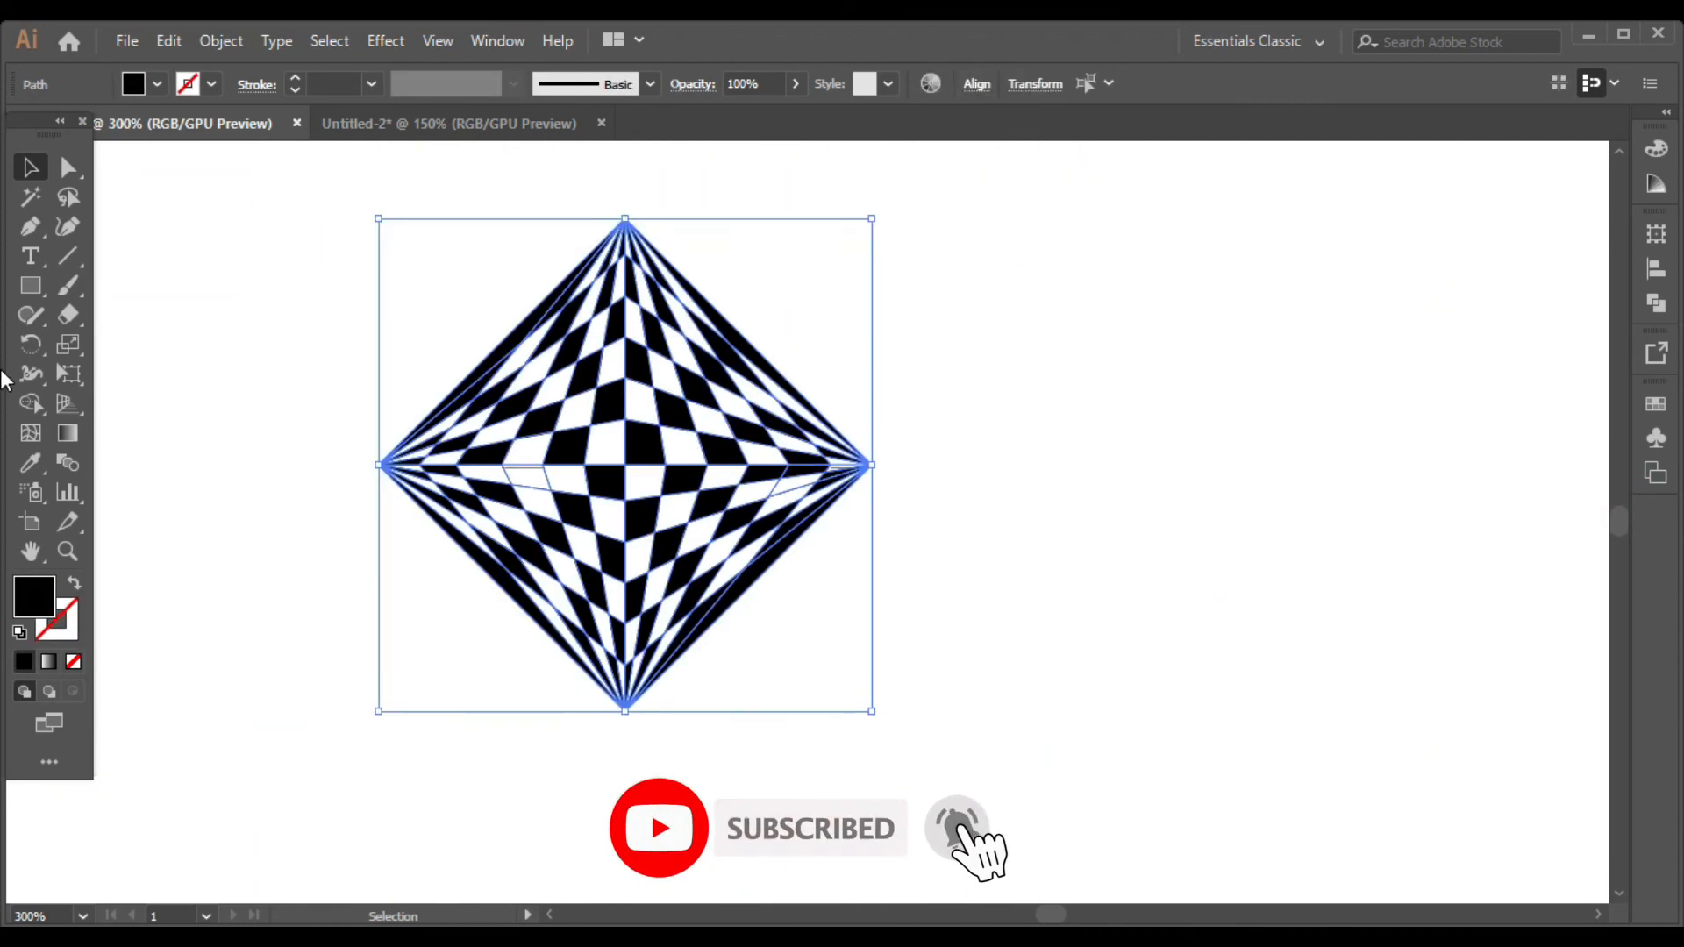
{"action": "key", "text": "shift+m"}
{"action": "left_click", "coordinate": [528, 477]}
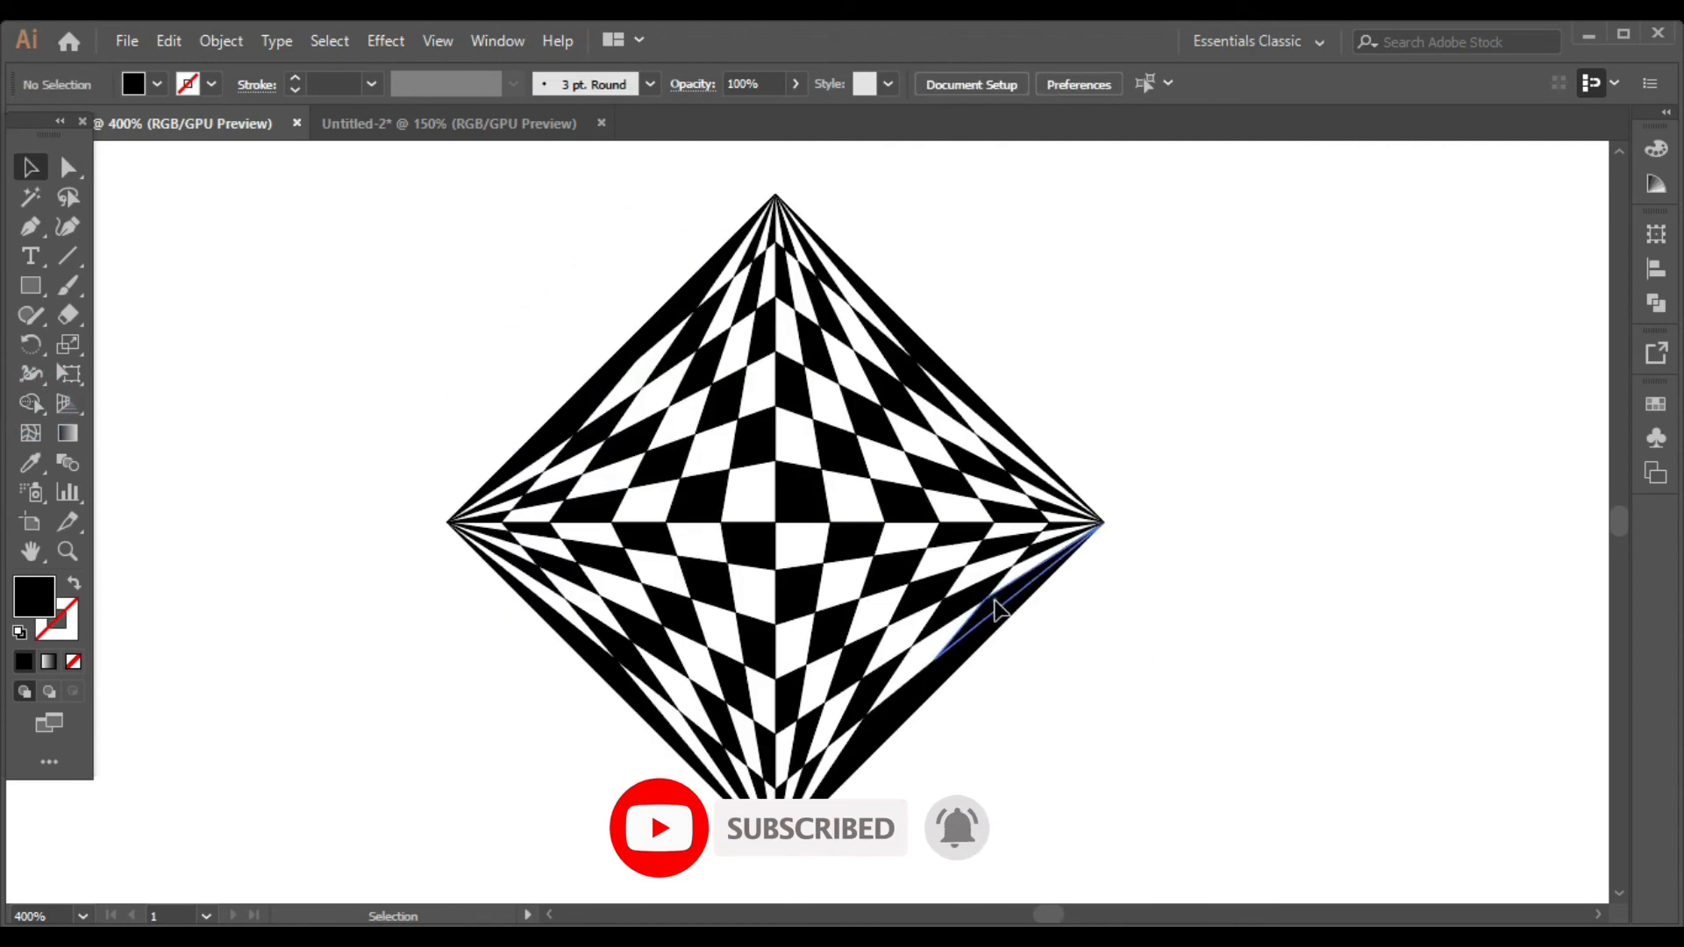
Step: Try deleting the black piece near the lower-right outer edge and undo the deletion
{"action": "left_click", "coordinate": [1001, 611]}
{"action": "key", "text": "Delete"}
{"action": "key", "text": "ctrl+z"}
{"action": "left_click", "coordinate": [1004, 726]}
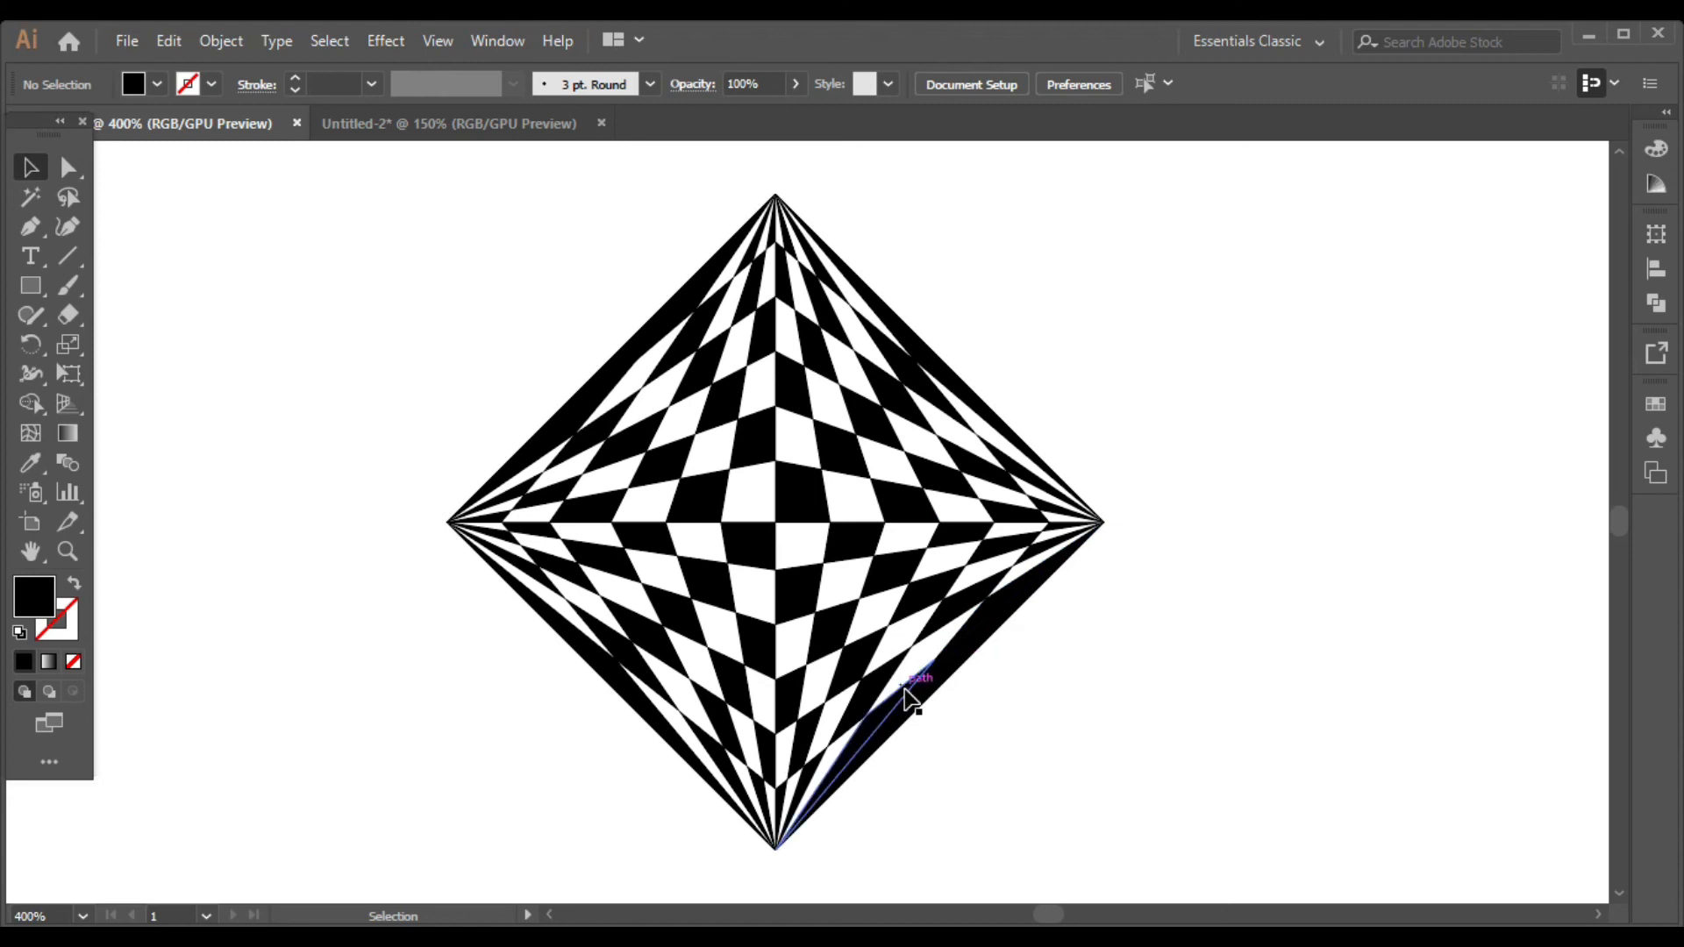